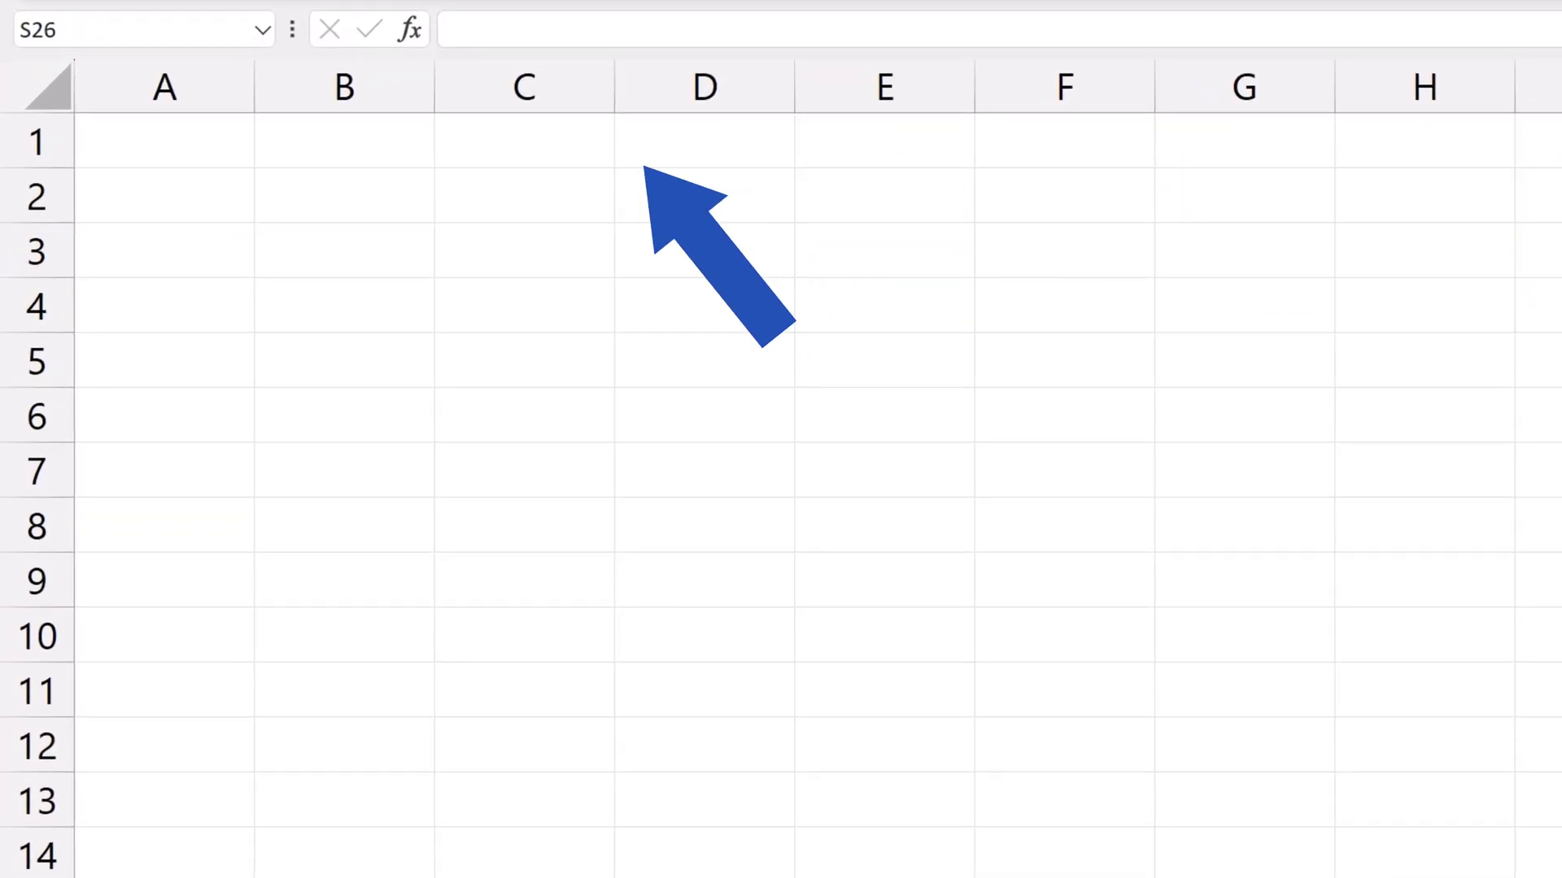
Step: Type 'How to Start a New Line in an Excel Cell' into cell B3
{"action": "double_click", "coordinate": [345, 255]}
{"action": "type", "text": "H"}
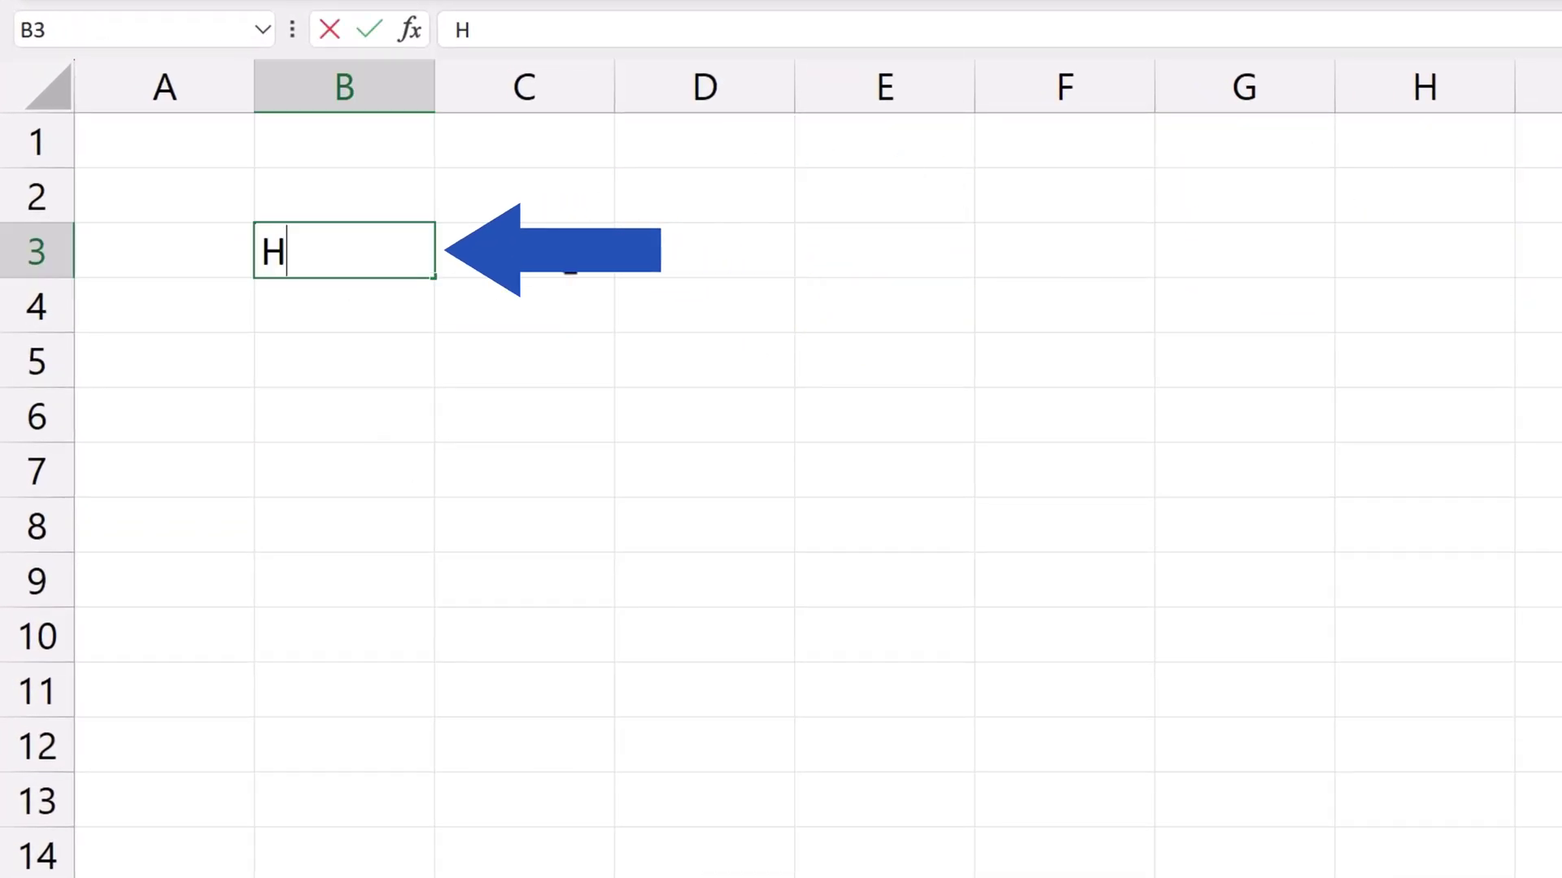
{"action": "type", "text": "ow to "}
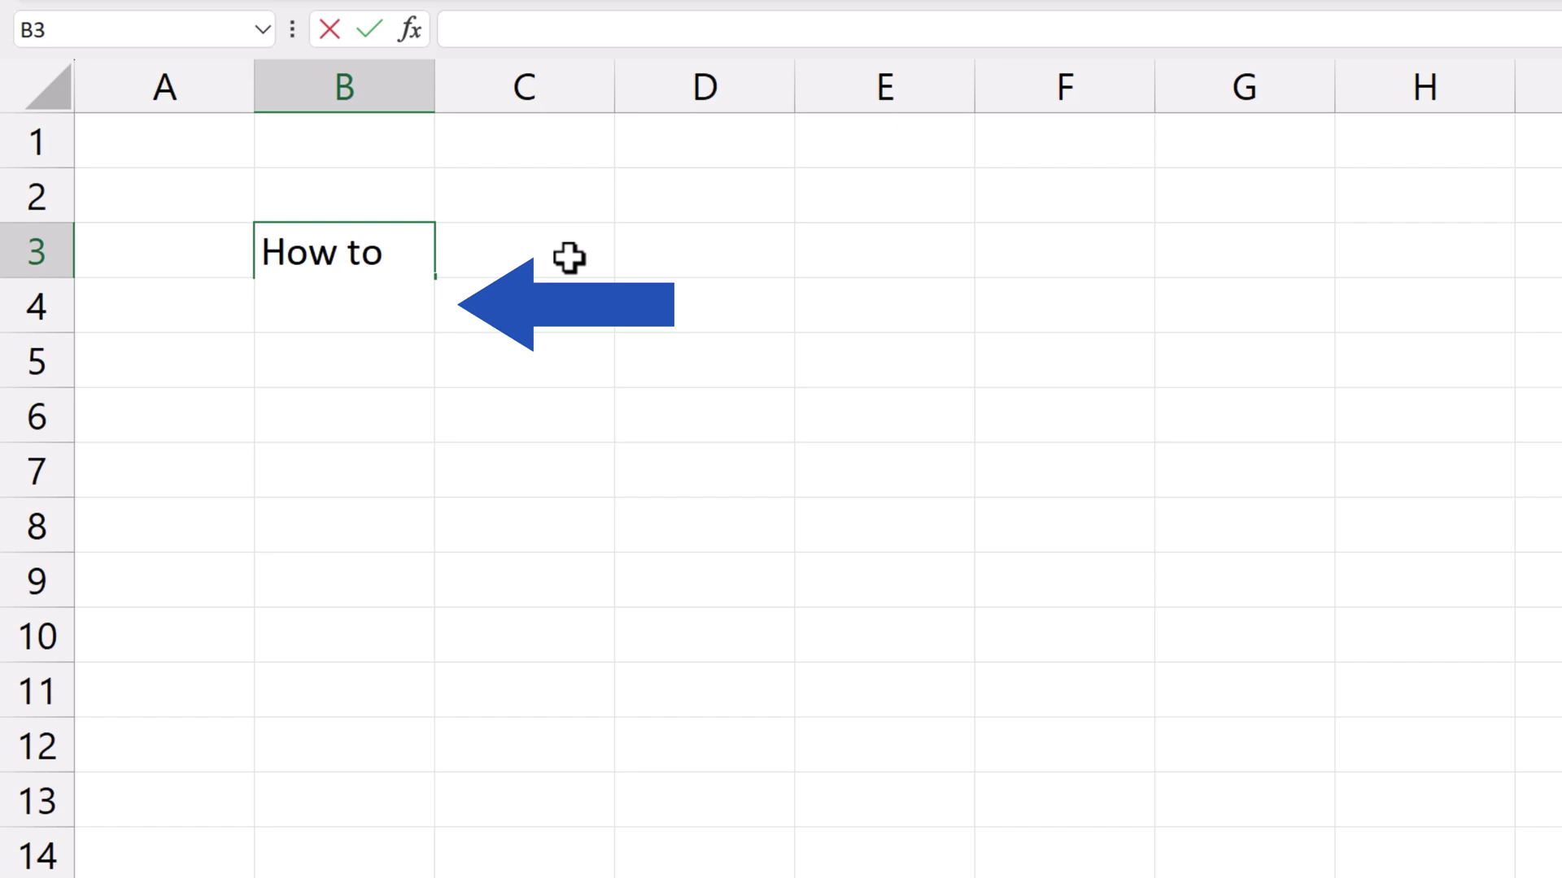
{"action": "type", "text": "Start a New Line in an "}
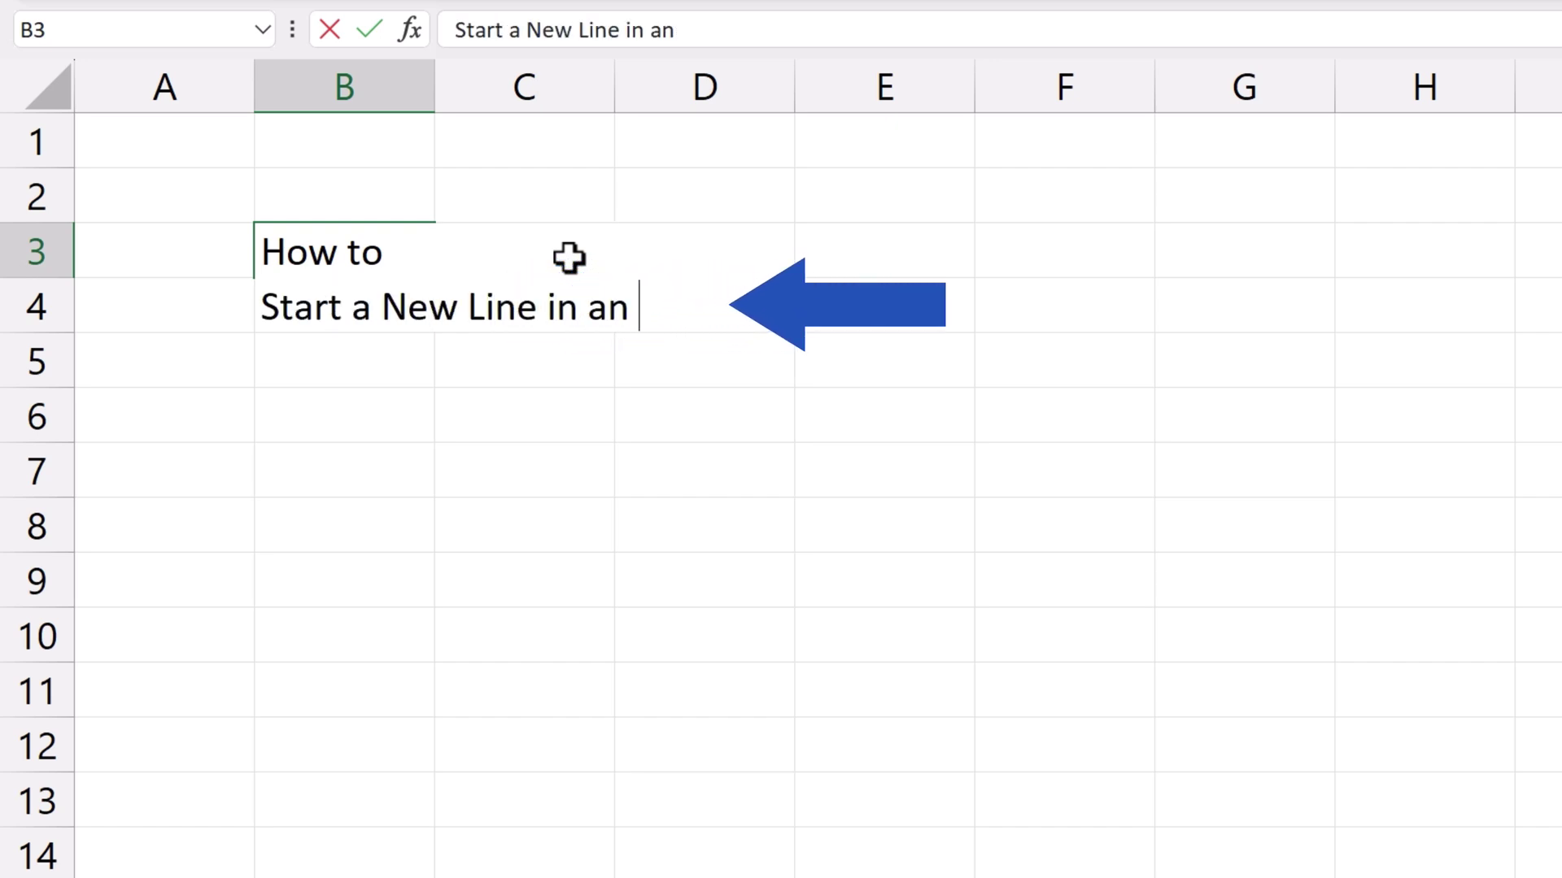
{"action": "type", "text": "Excel Ce"}
{"action": "type", "text": "ll"}
{"action": "left_click", "coordinate": [486, 587]}
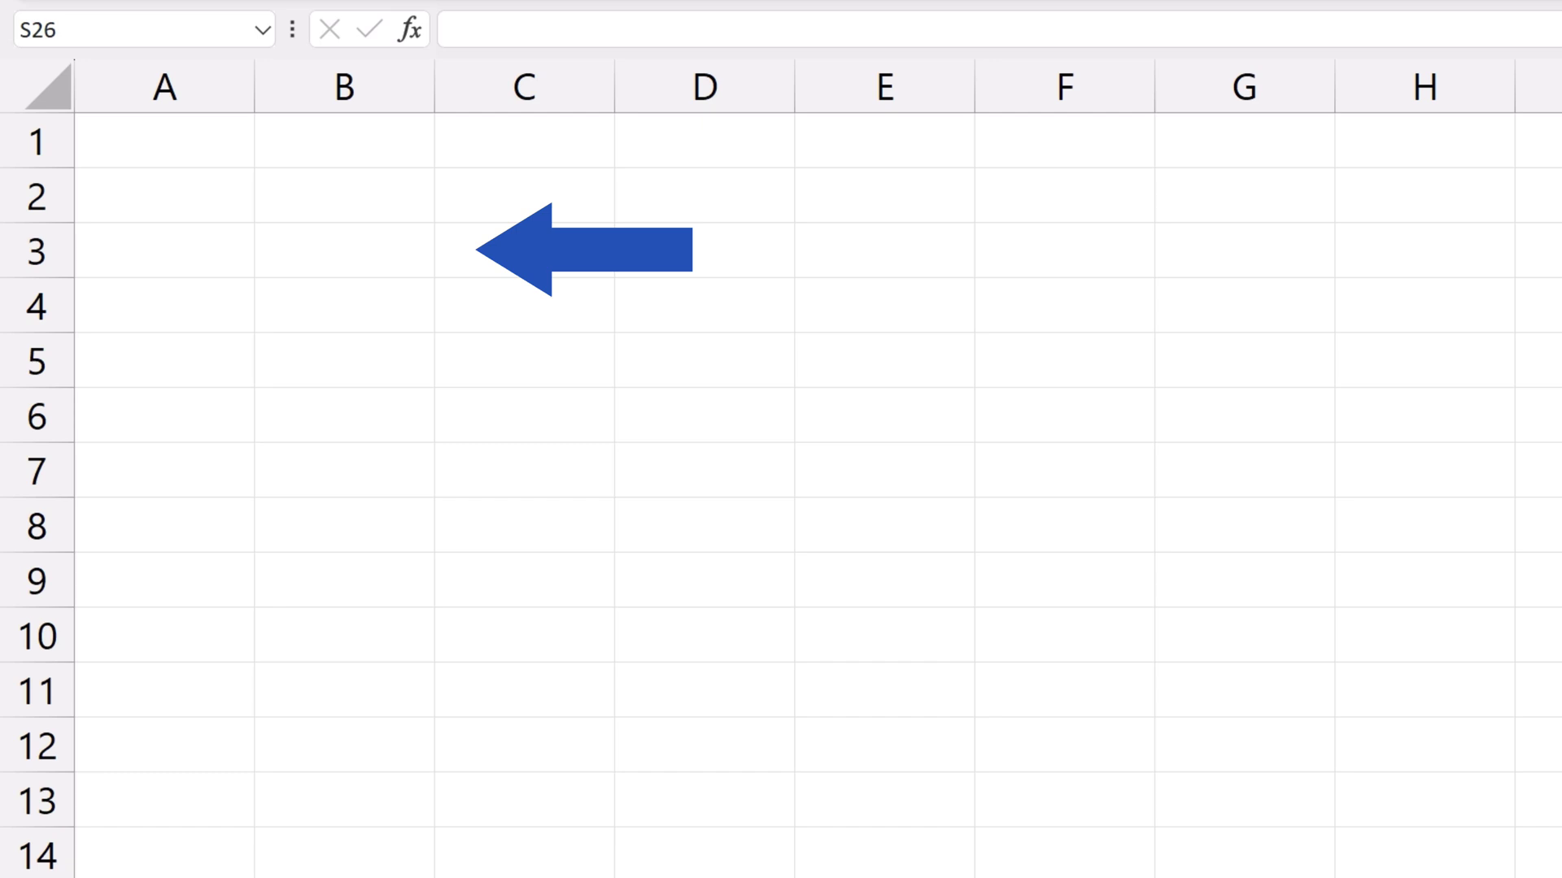
Step: Enter 'How to' and 'Start a New Line in an Excel Cell' as two lines in B3 using Alt+Enter
{"action": "double_click", "coordinate": [347, 254]}
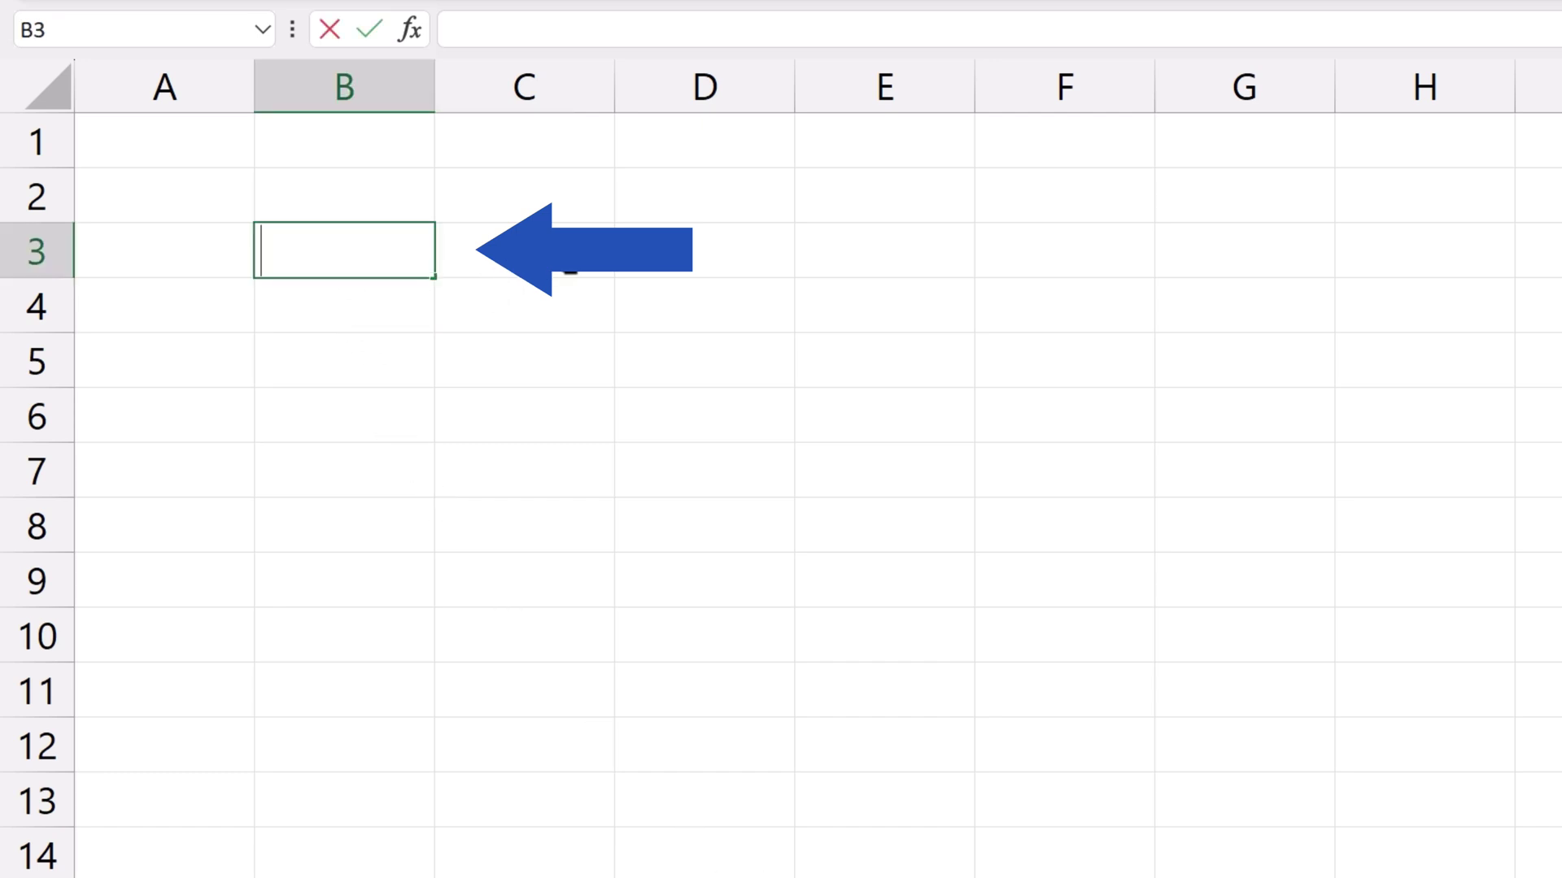
{"action": "type", "text": "How to"}
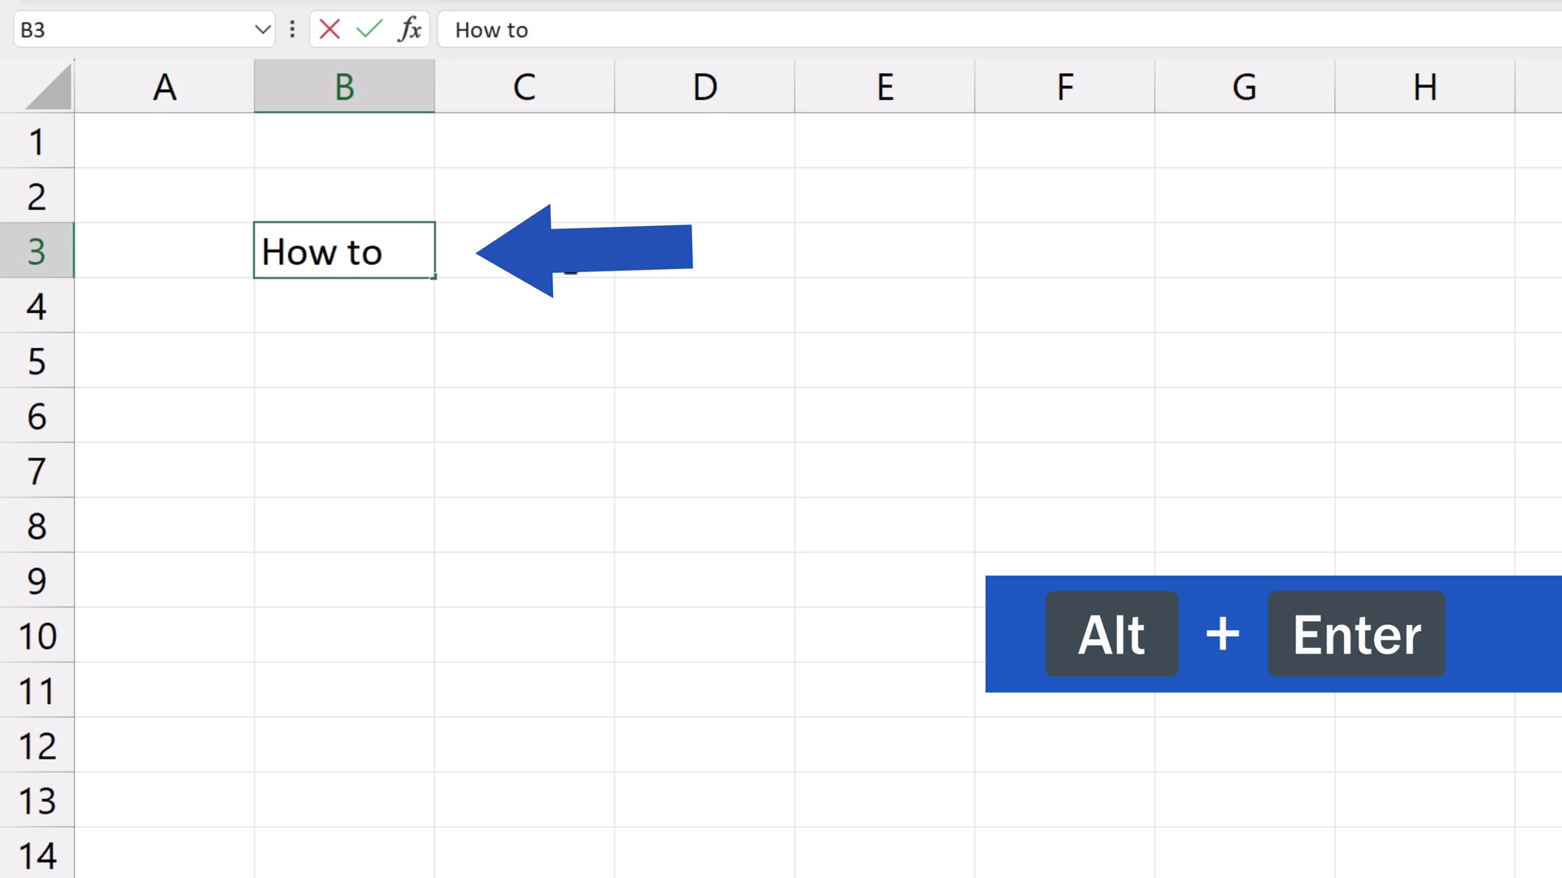
{"action": "key", "text": "alt+Return"}
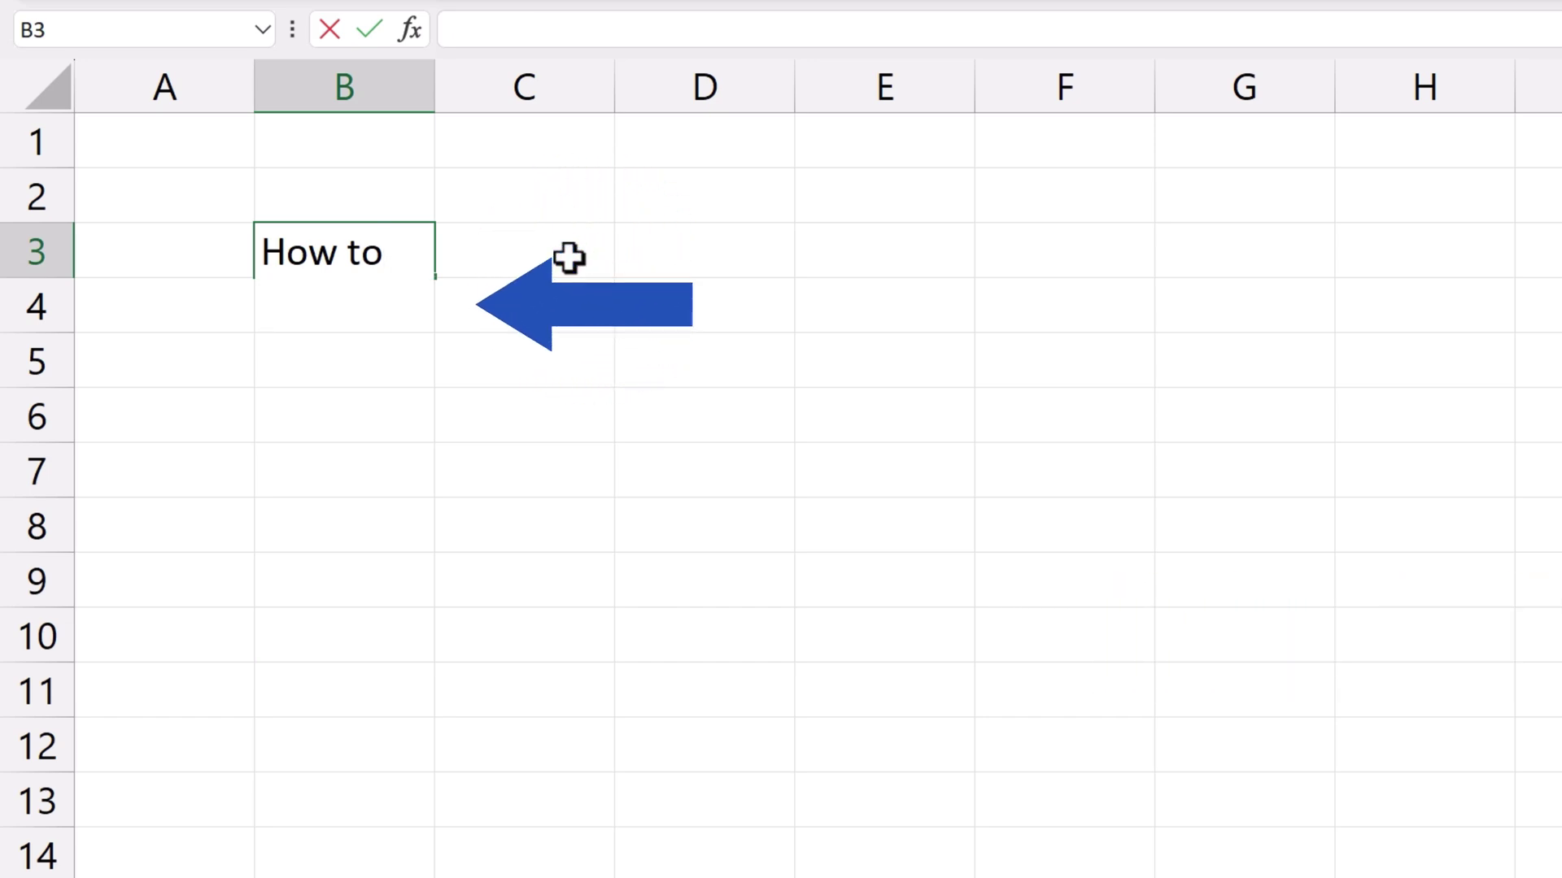
{"action": "type", "text": "Start a New"}
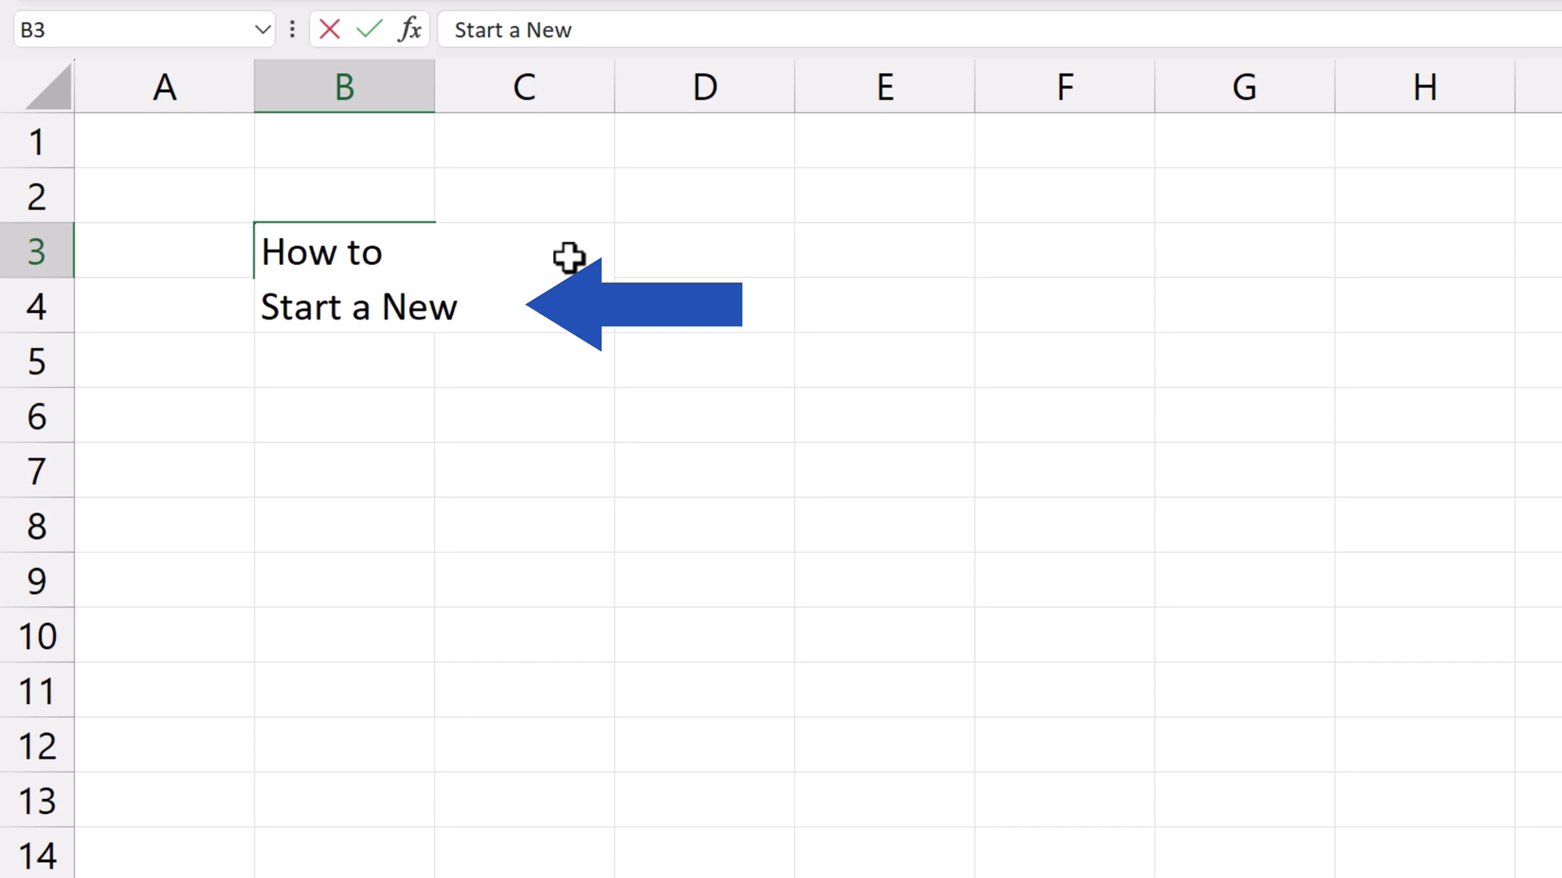
{"action": "type", "text": " Line in an Excel Cell"}
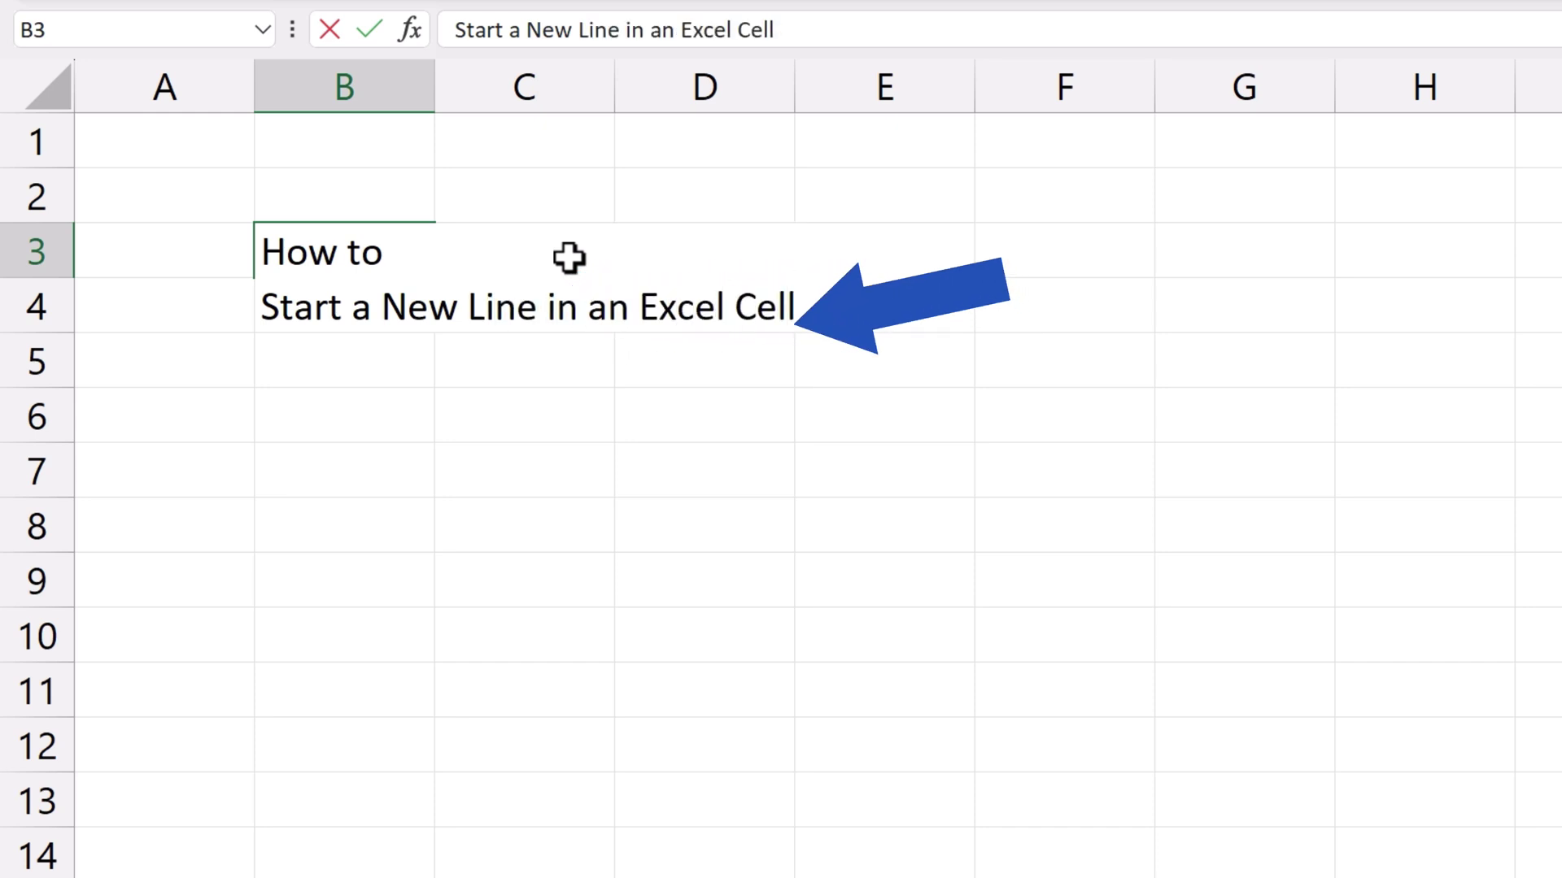
{"action": "key", "text": "Return"}
Step: Widen column B for the longer line and auto-fit row 3's height to the two lines
{"action": "left_click_drag", "start_coordinate": [436, 84], "coordinate": [934, 94]}
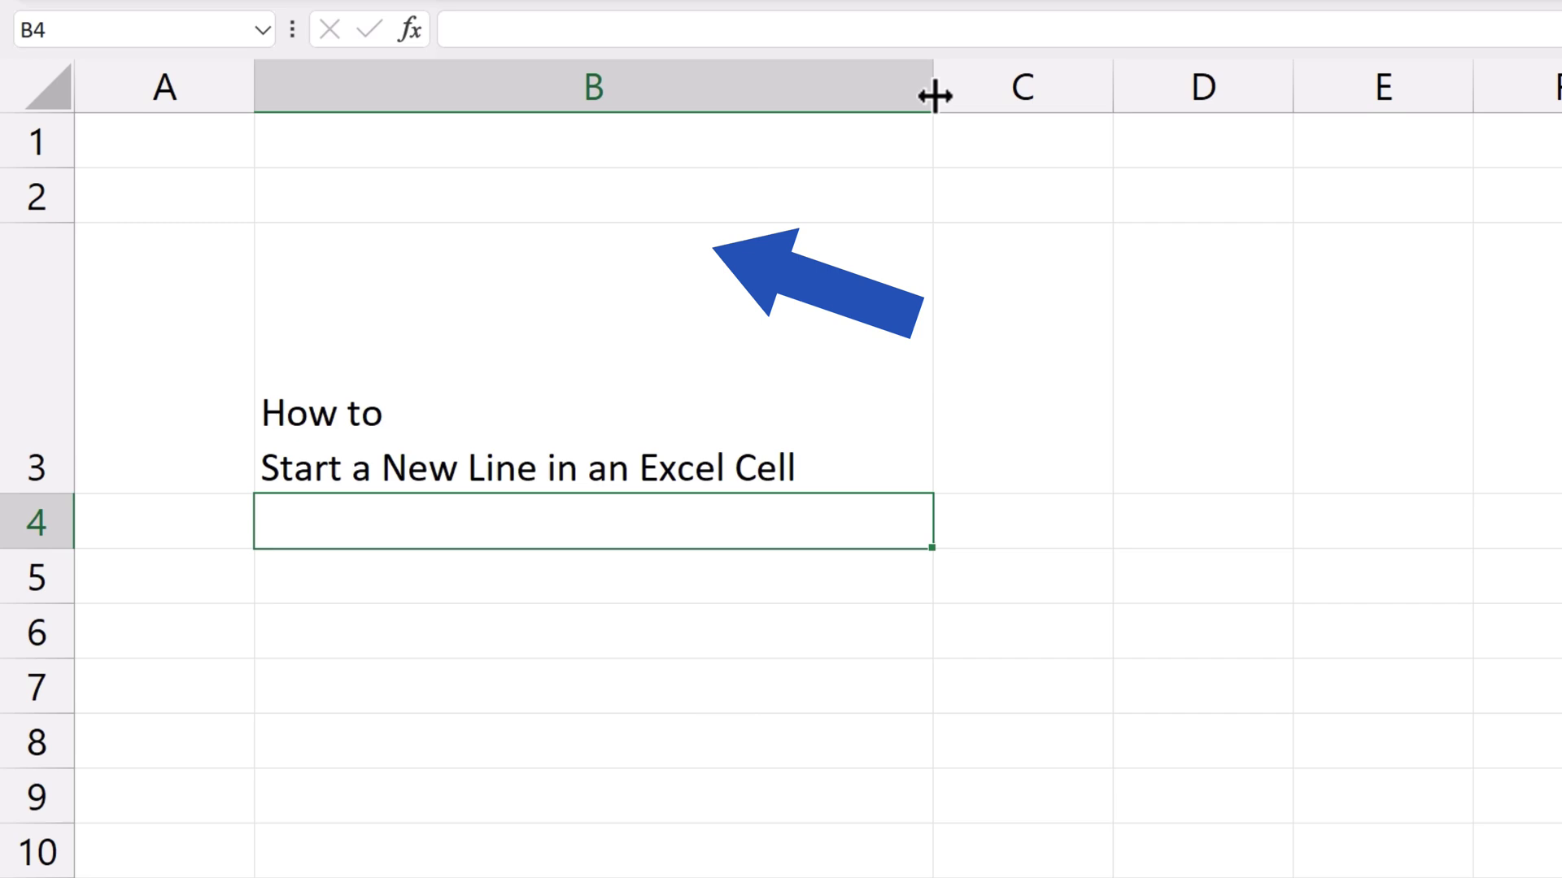
{"action": "double_click", "coordinate": [60, 492]}
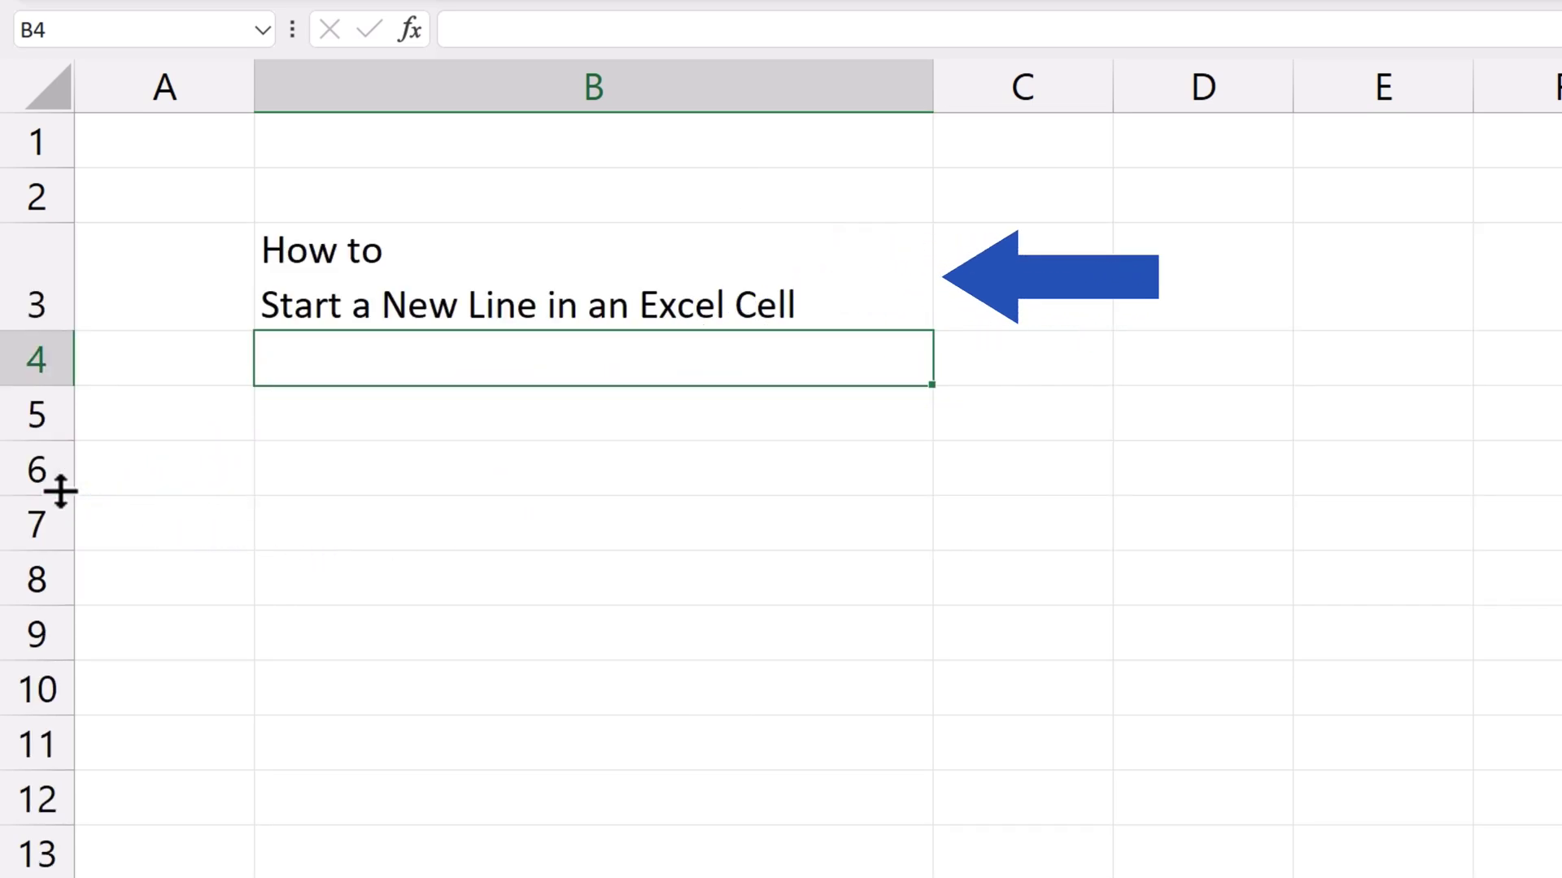
{"action": "left_click", "coordinate": [486, 588]}
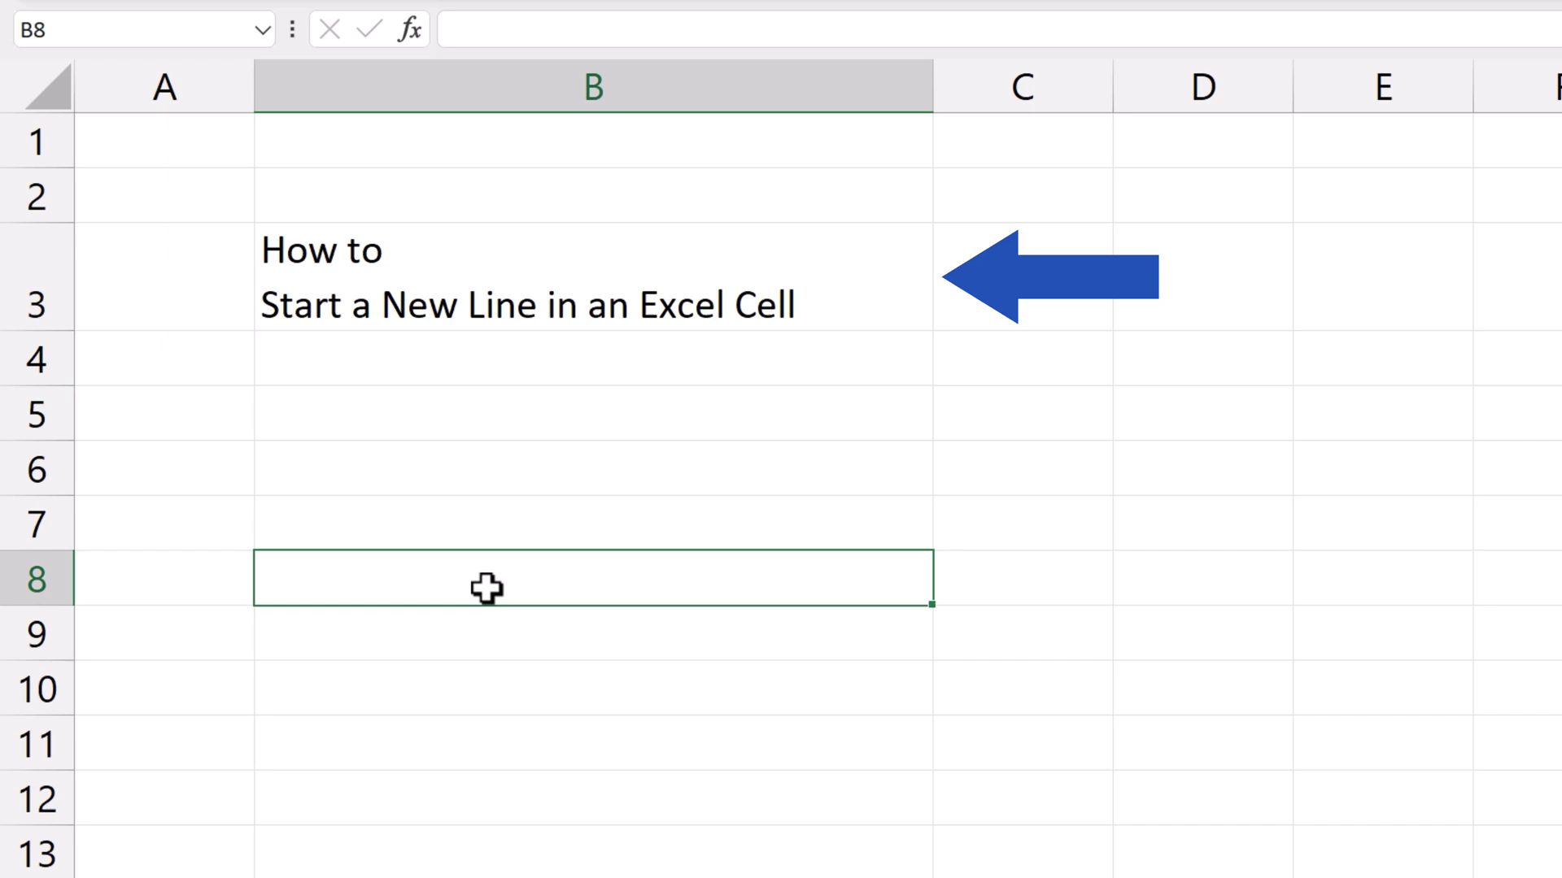
Step: Insert a line break before 'in an Excel Cell' so B3 spans three lines
{"action": "double_click", "coordinate": [540, 298]}
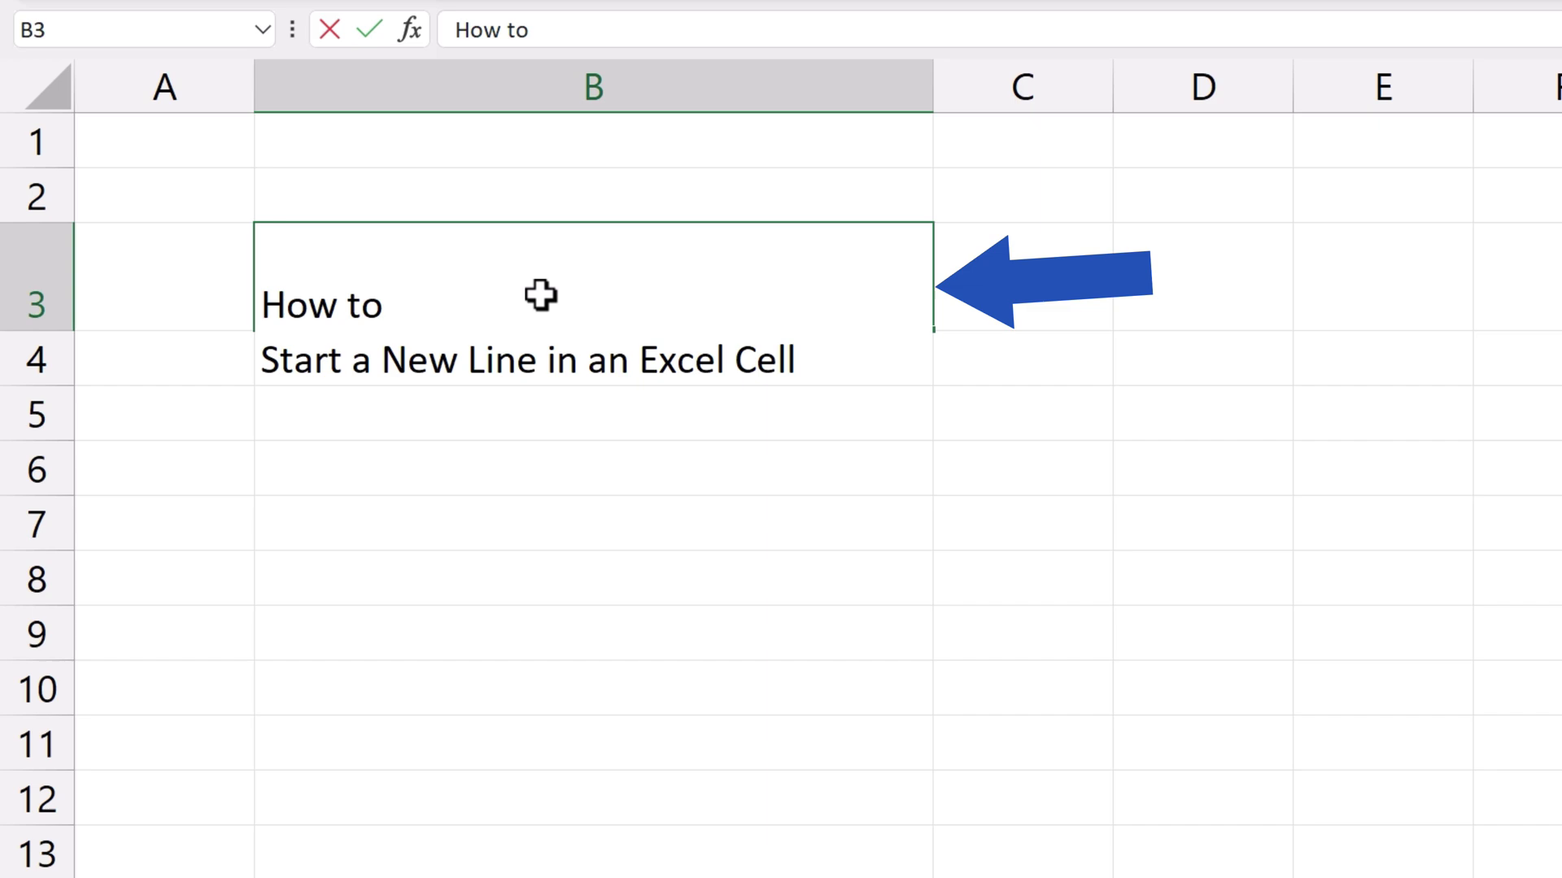
{"action": "left_click", "coordinate": [547, 362]}
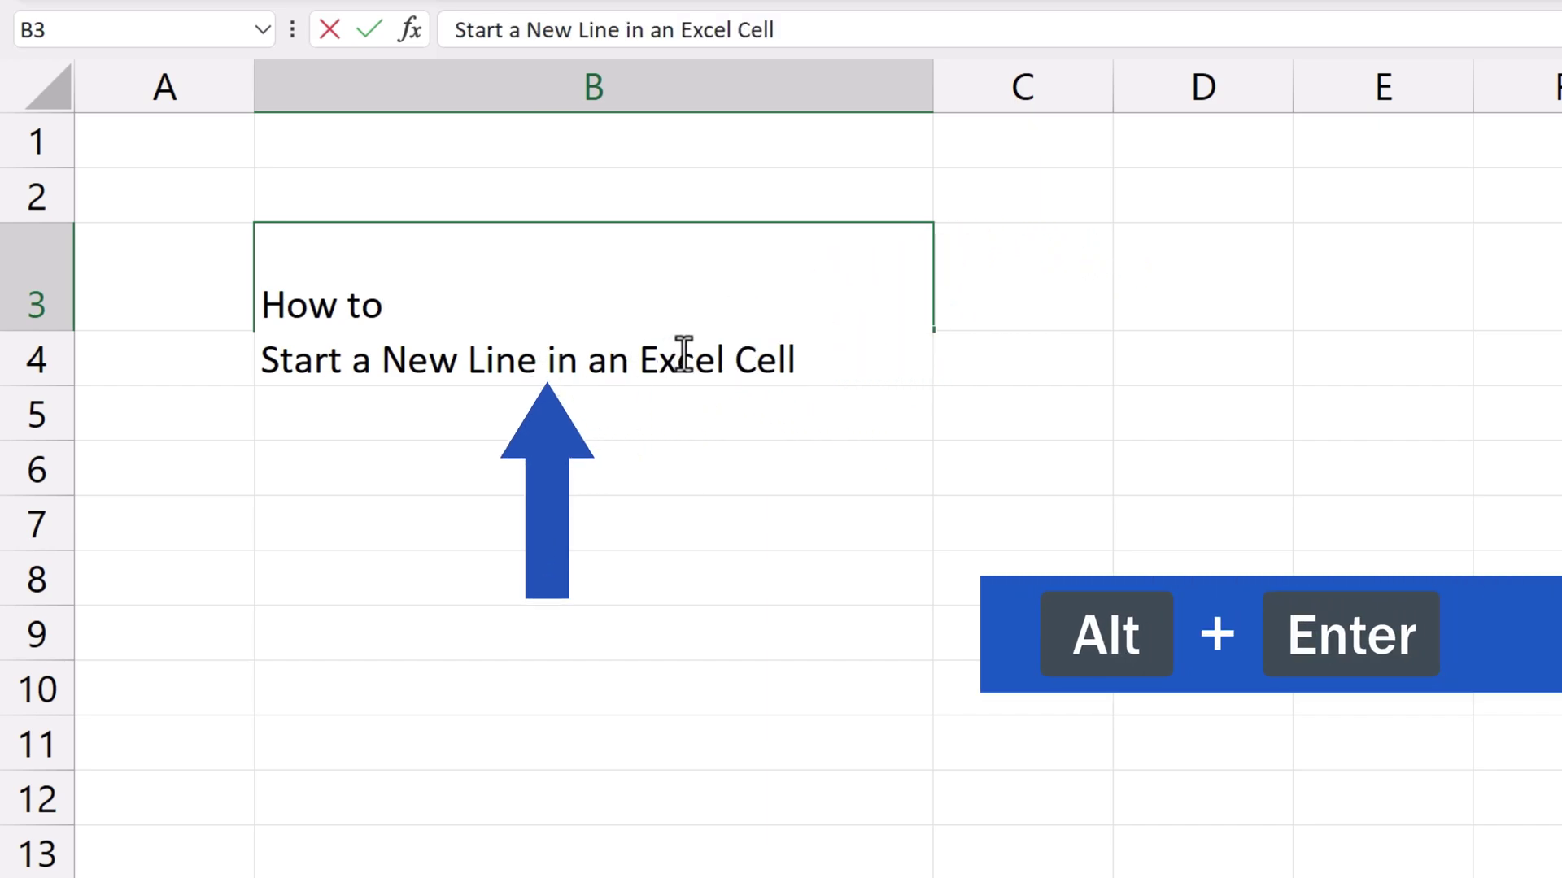
{"action": "key", "text": "alt+Return"}
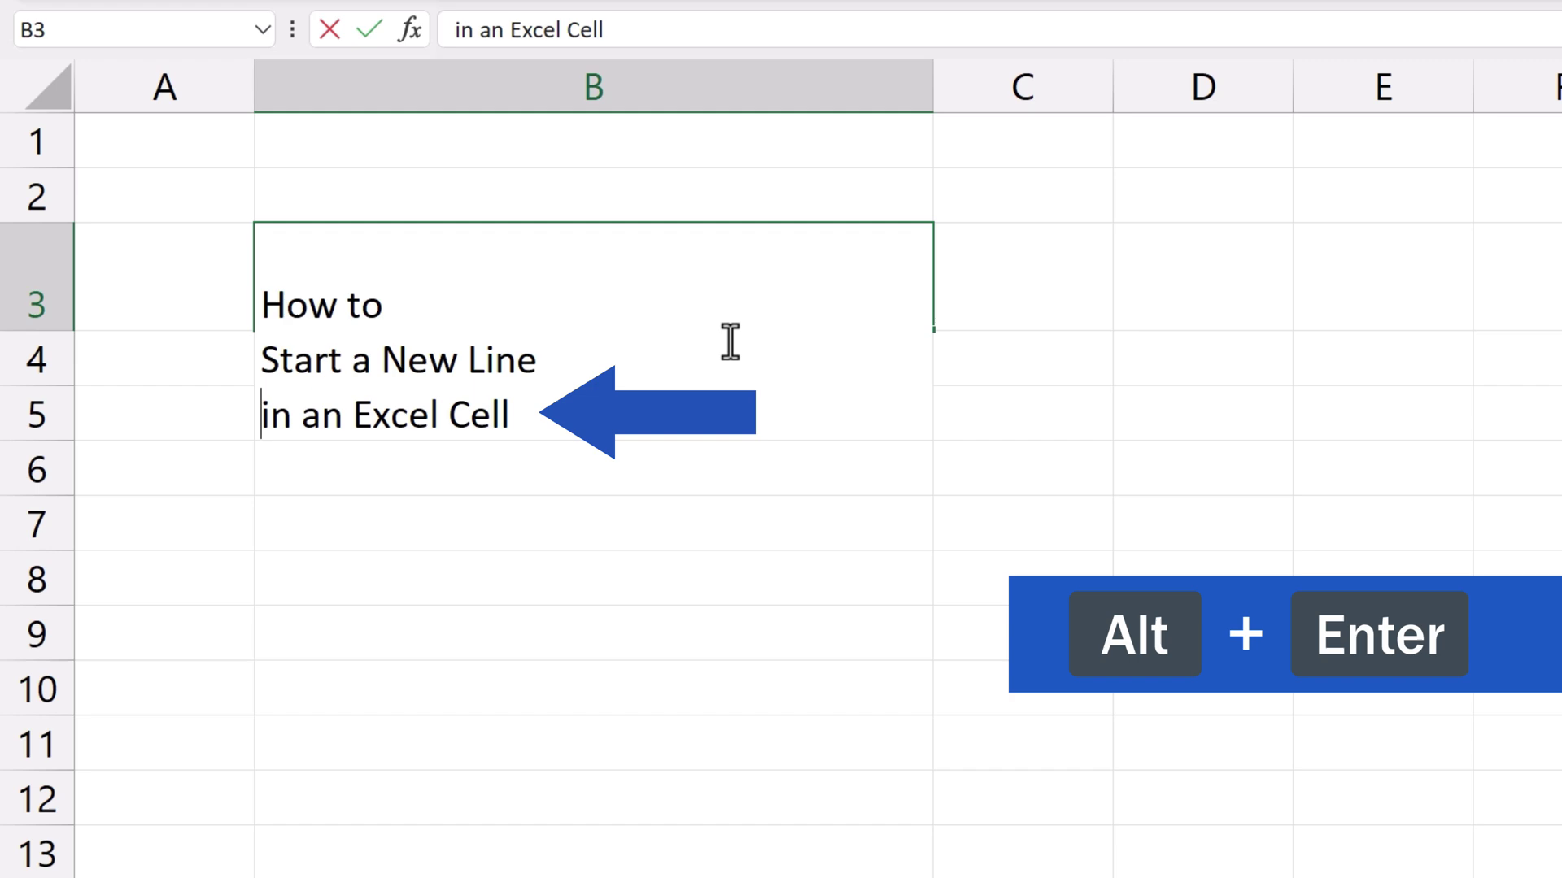
{"action": "key", "text": "Return"}
{"action": "left_click", "coordinate": [690, 687]}
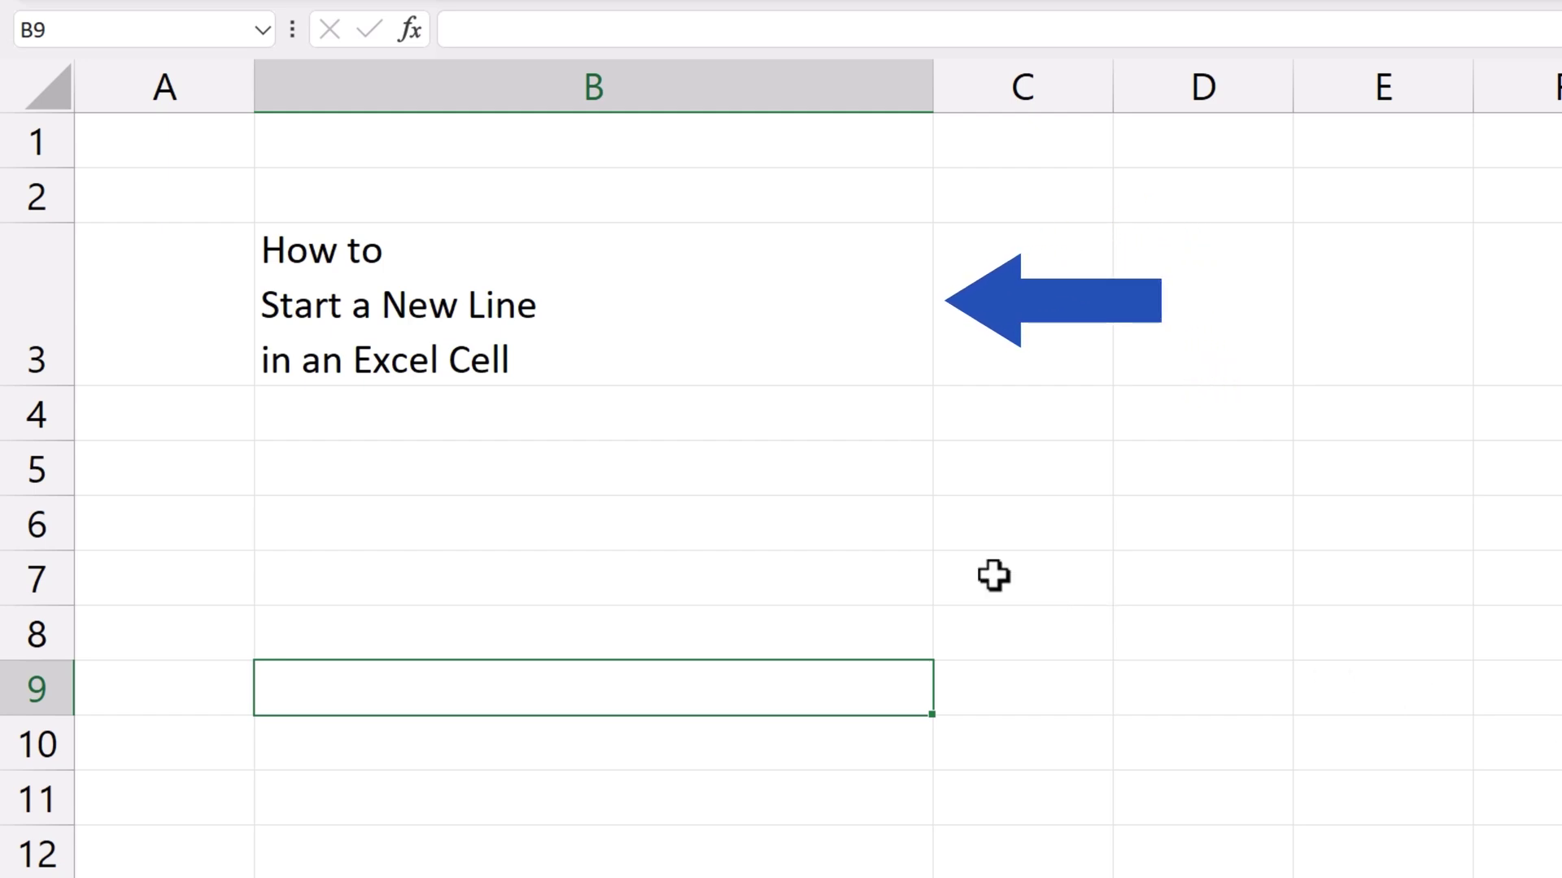
Step: Remove the line break before 'in an Excel Cell' in B3
{"action": "double_click", "coordinate": [594, 340]}
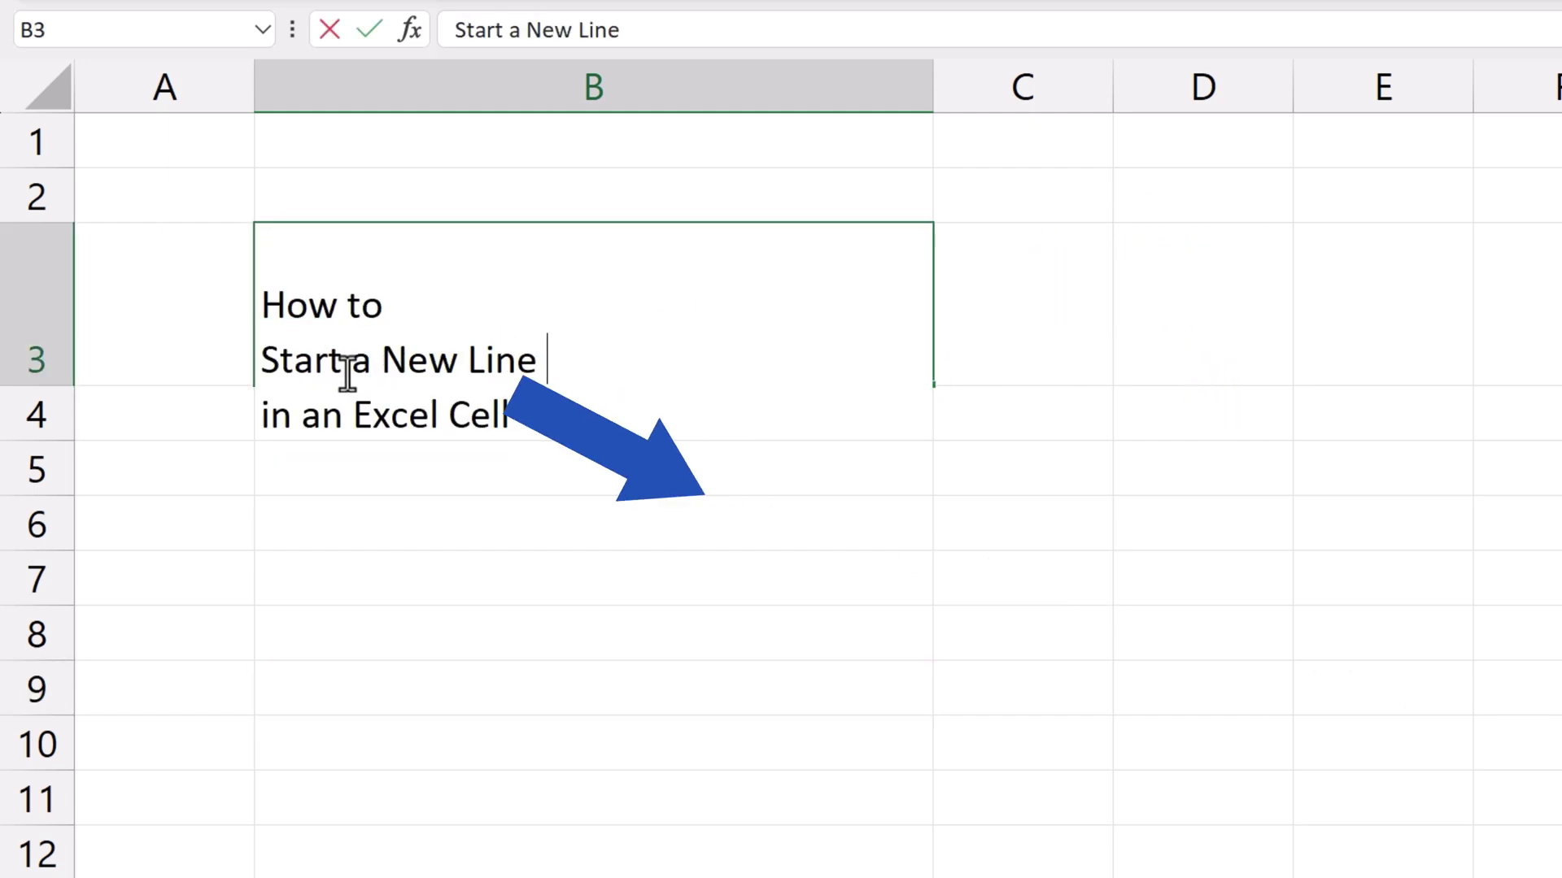
{"action": "left_click", "coordinate": [265, 416]}
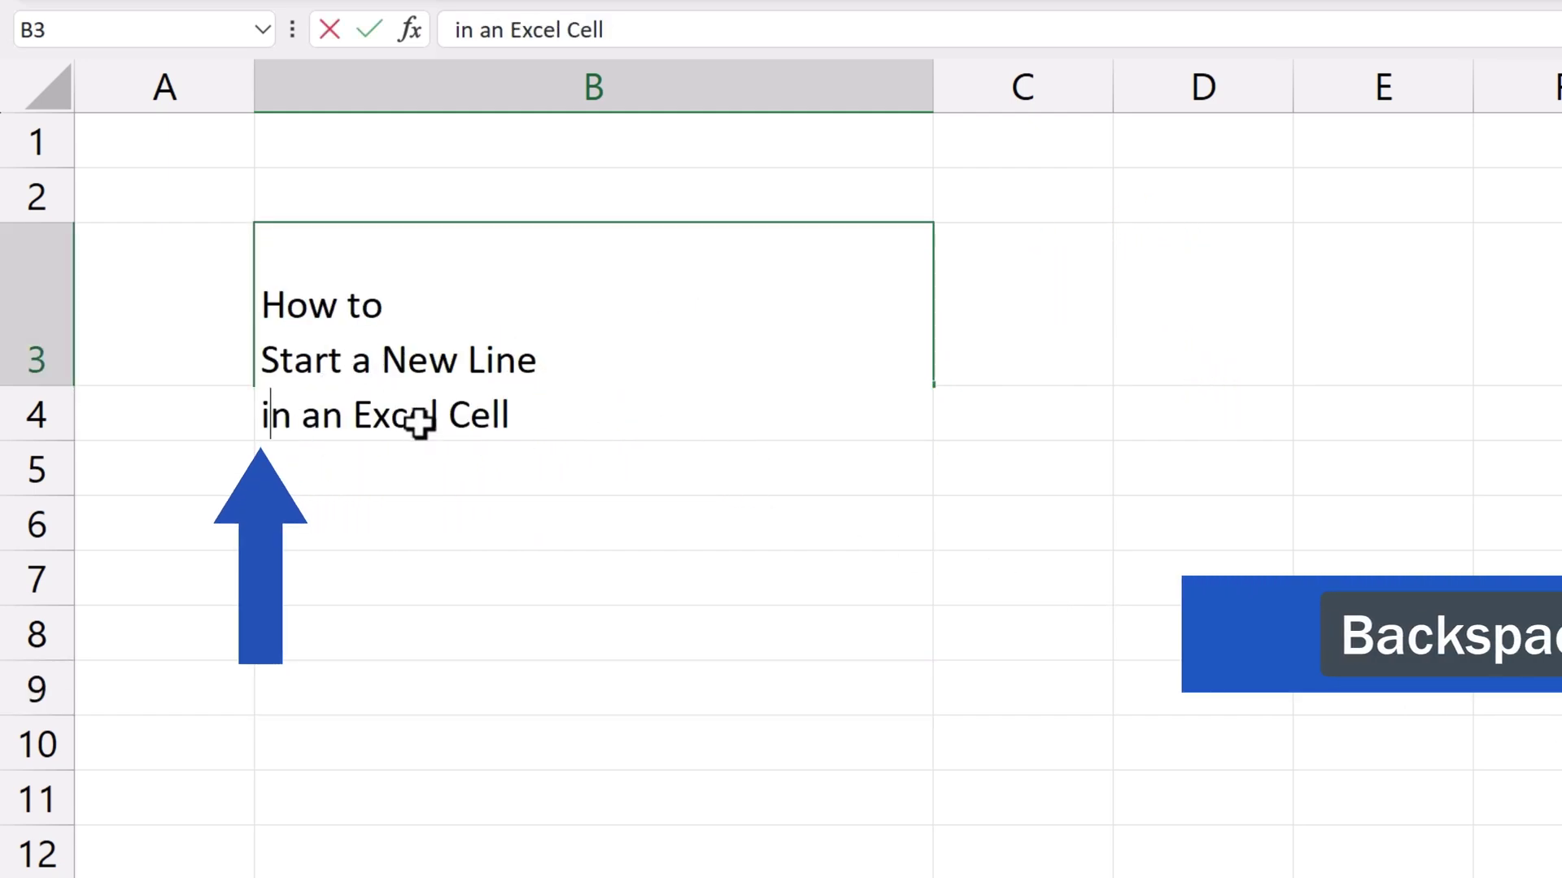
{"action": "key", "text": "BackSpace"}
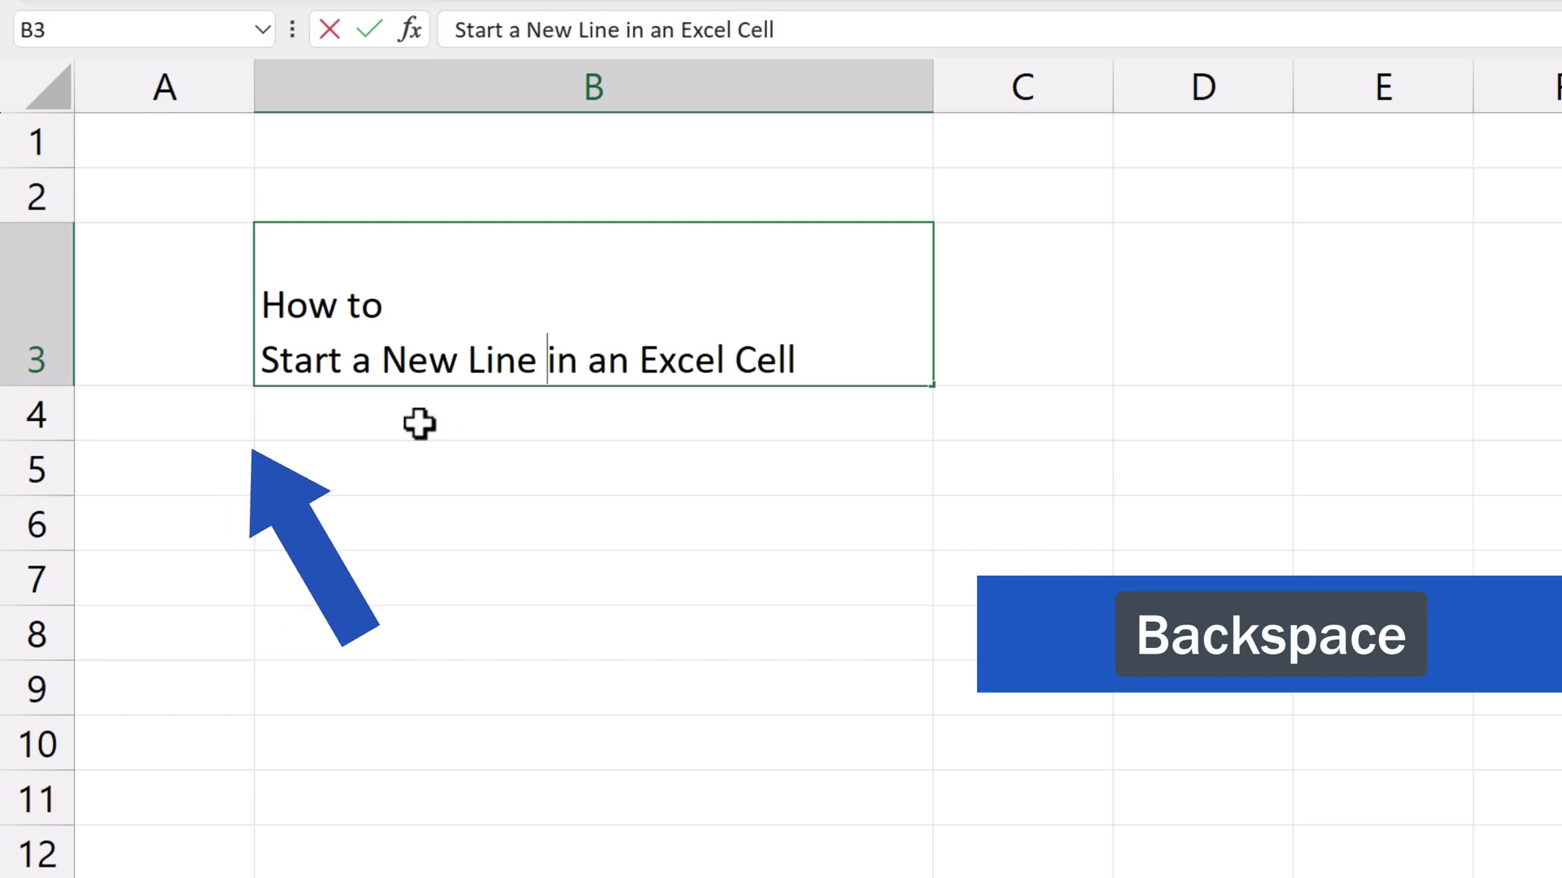
{"action": "left_click", "coordinate": [443, 633]}
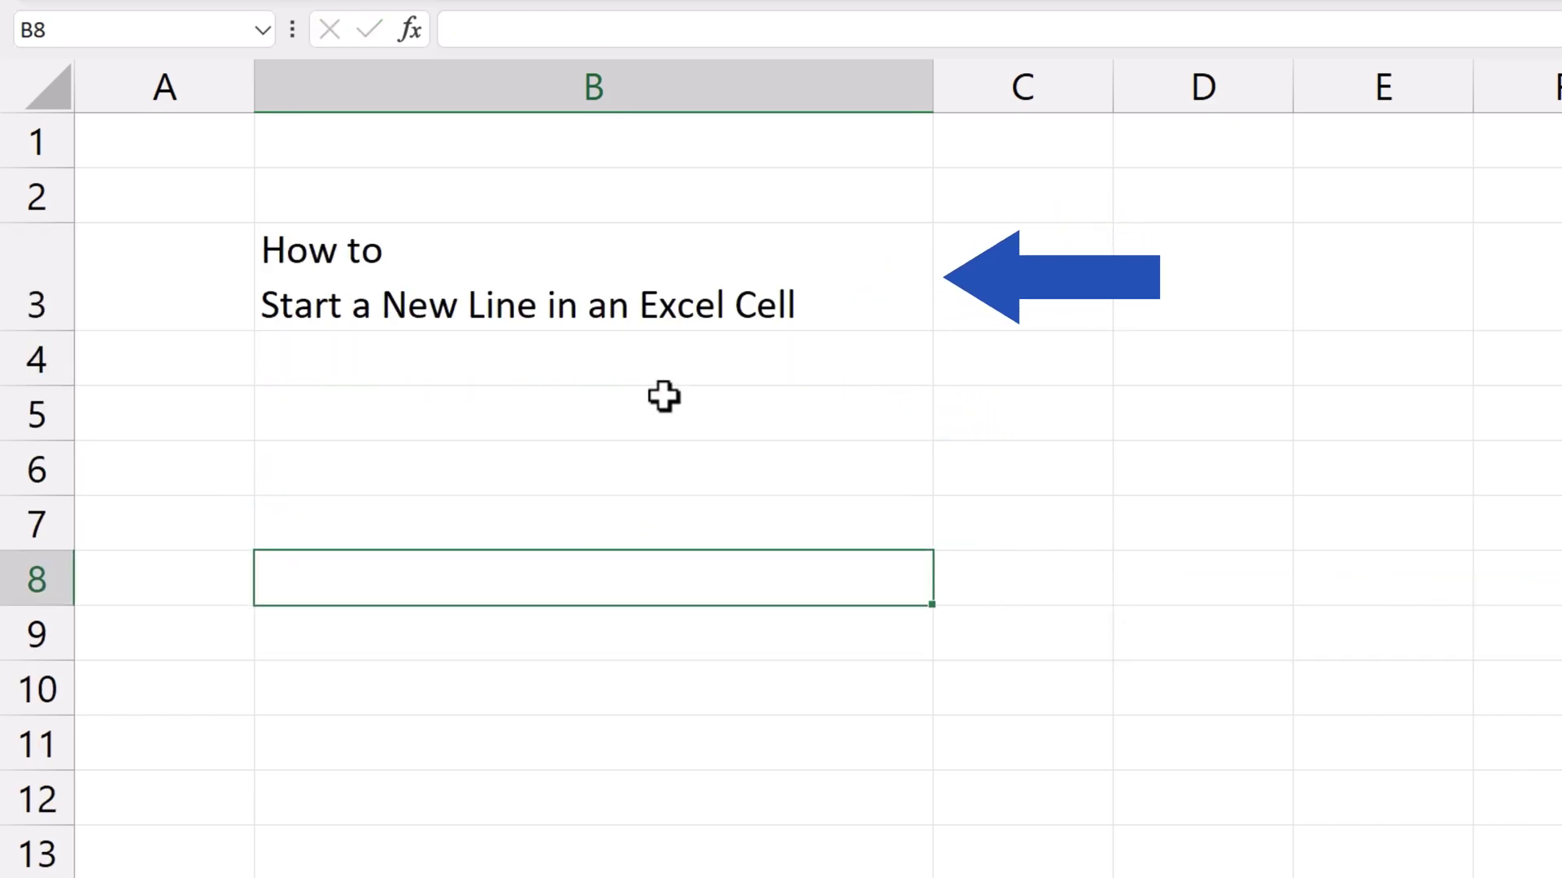
Step: Remove the line break between 'How to' and 'Start' in B3, with the formula bar expanded
{"action": "left_click", "coordinate": [662, 258]}
{"action": "double_click", "coordinate": [662, 261]}
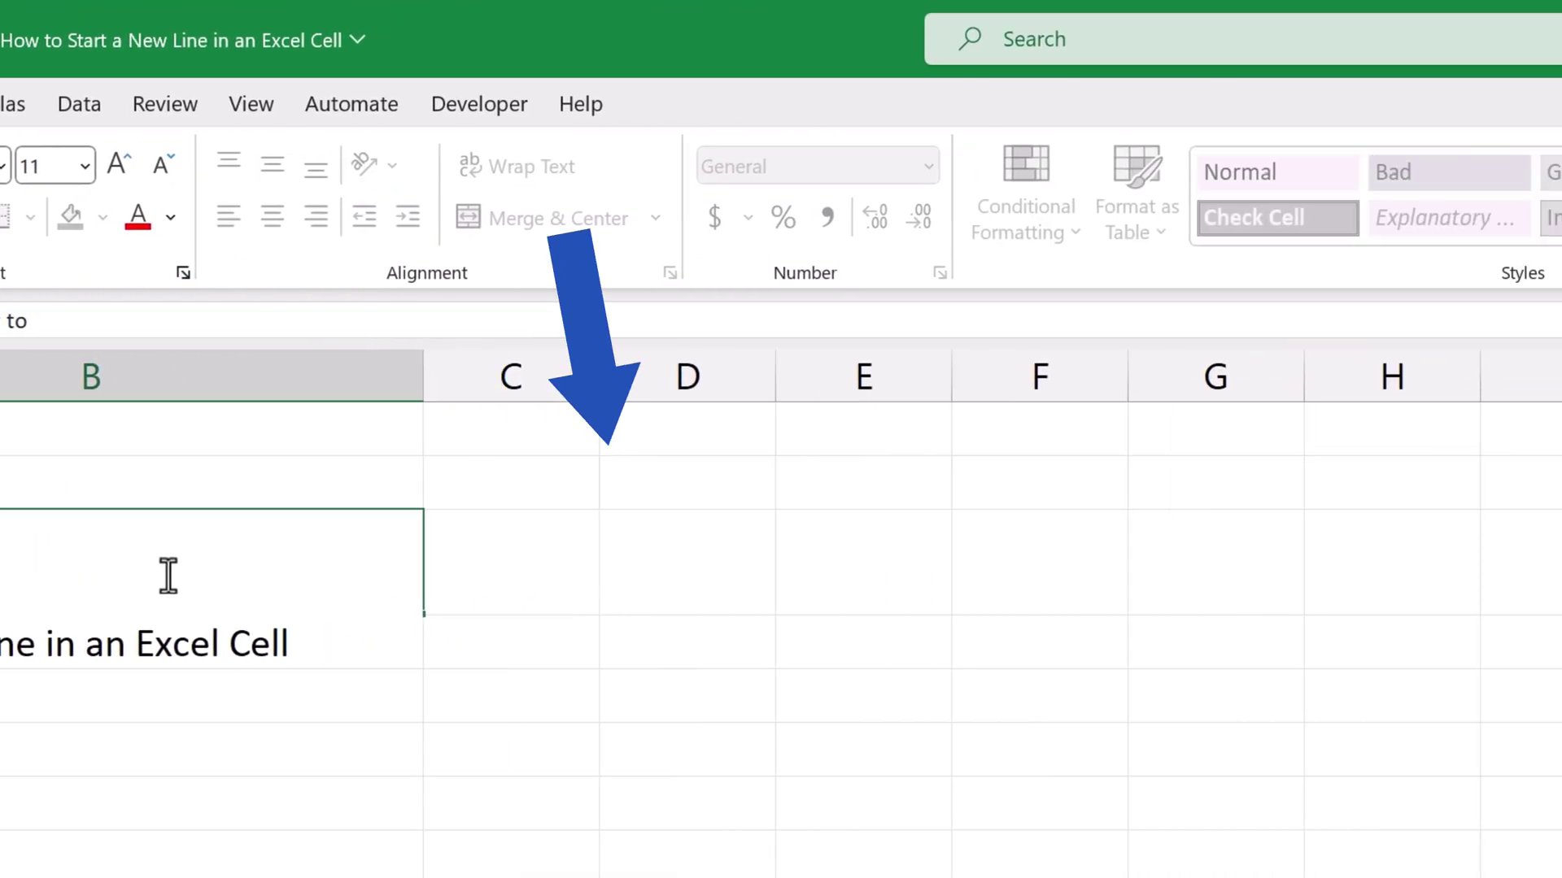
{"action": "left_click", "coordinate": [1533, 323]}
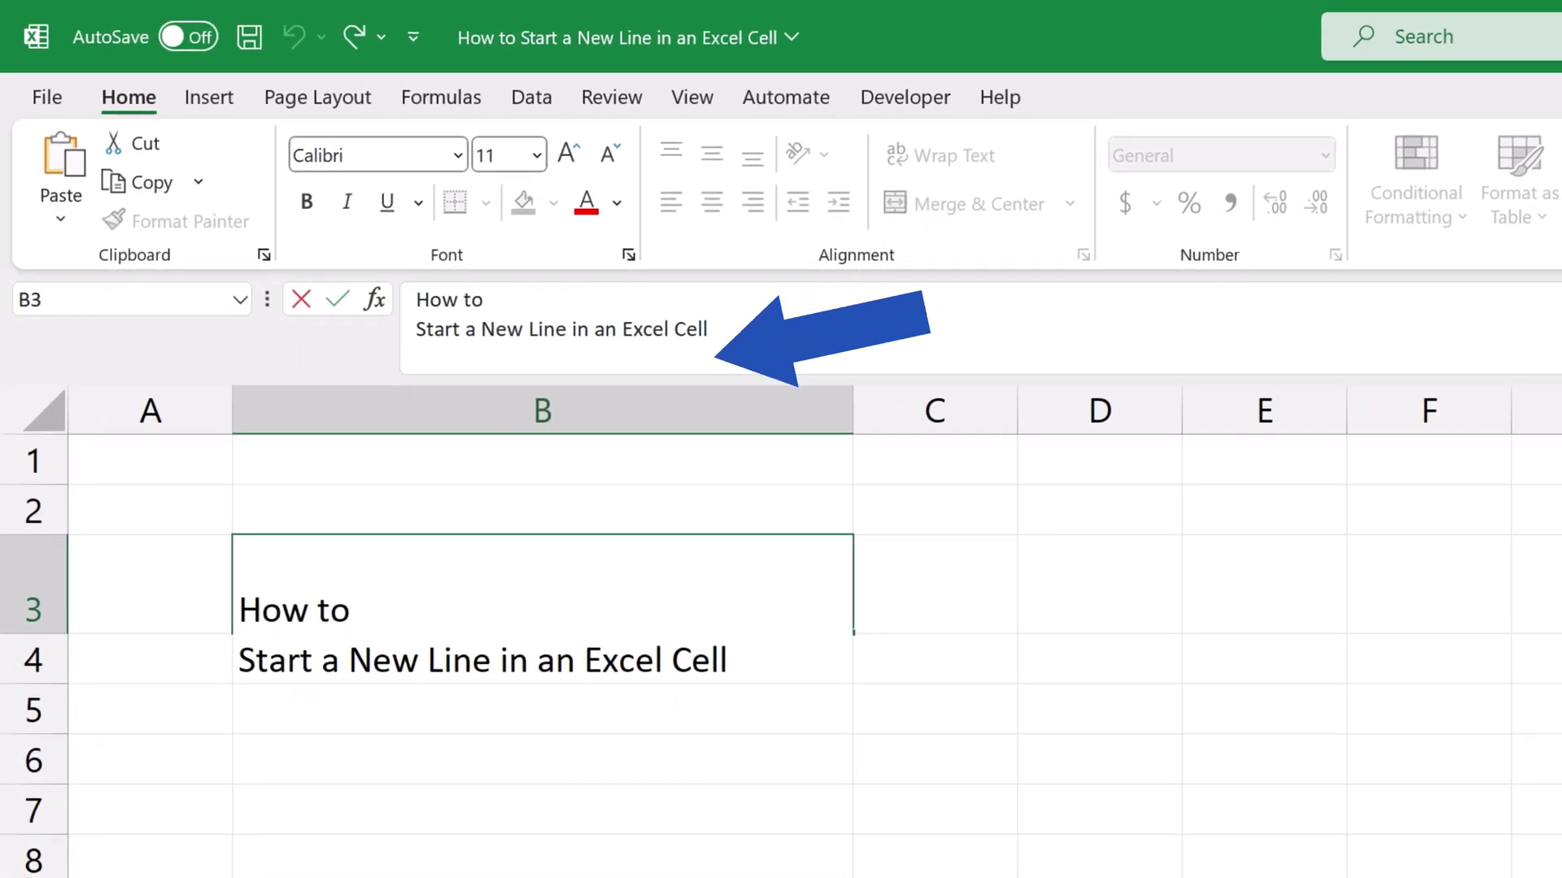
{"action": "left_click", "coordinate": [418, 330]}
{"action": "key", "text": "BackSpace"}
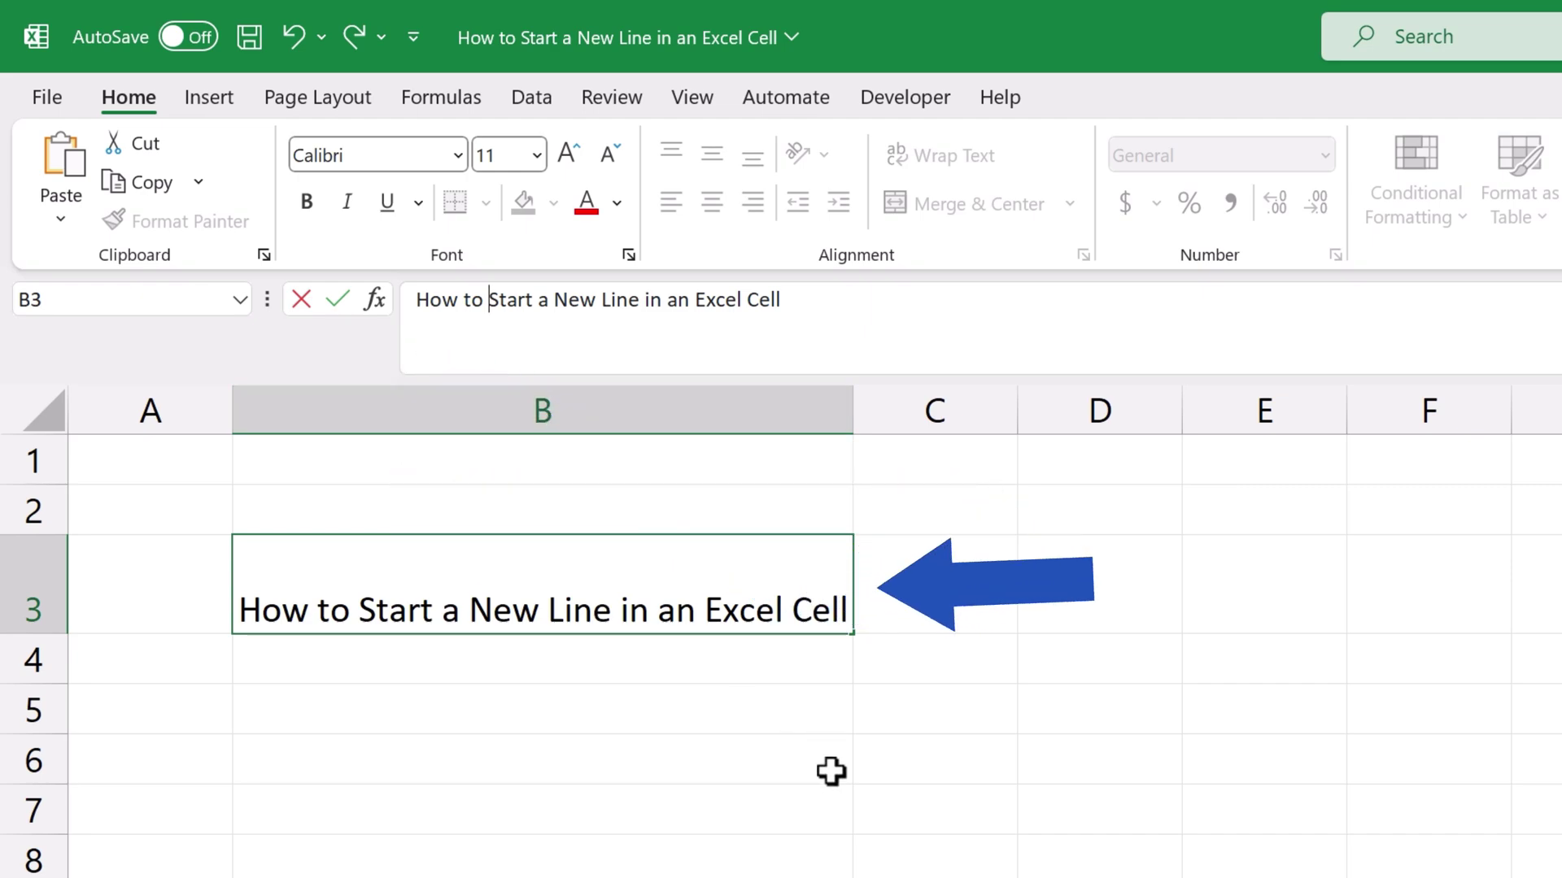
{"action": "left_click", "coordinate": [816, 809]}
{"action": "left_click", "coordinate": [569, 754]}
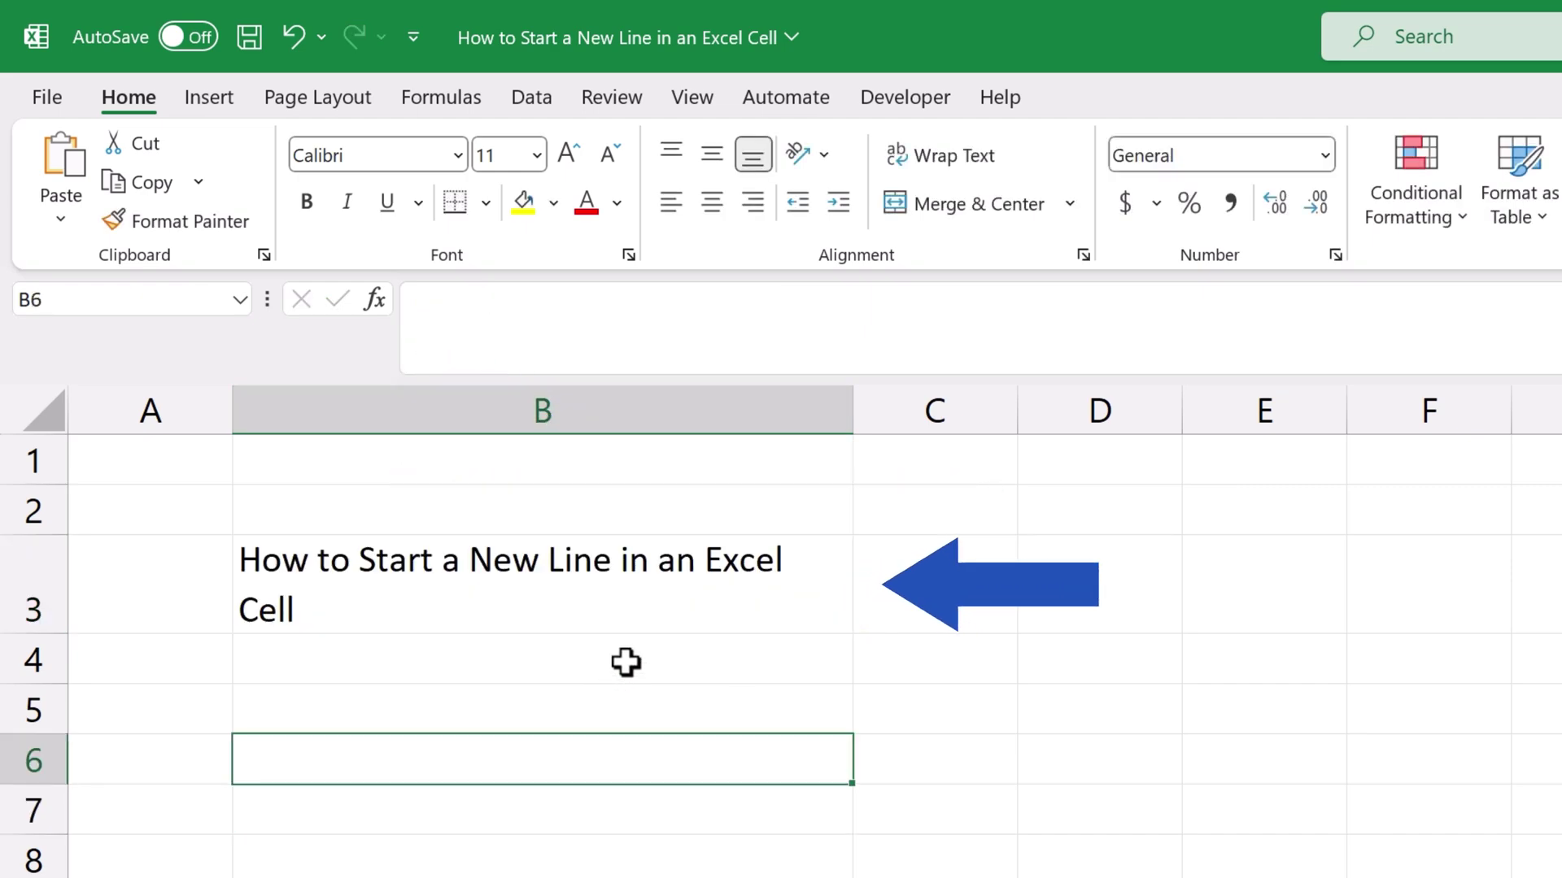
{"action": "left_click", "coordinate": [649, 603]}
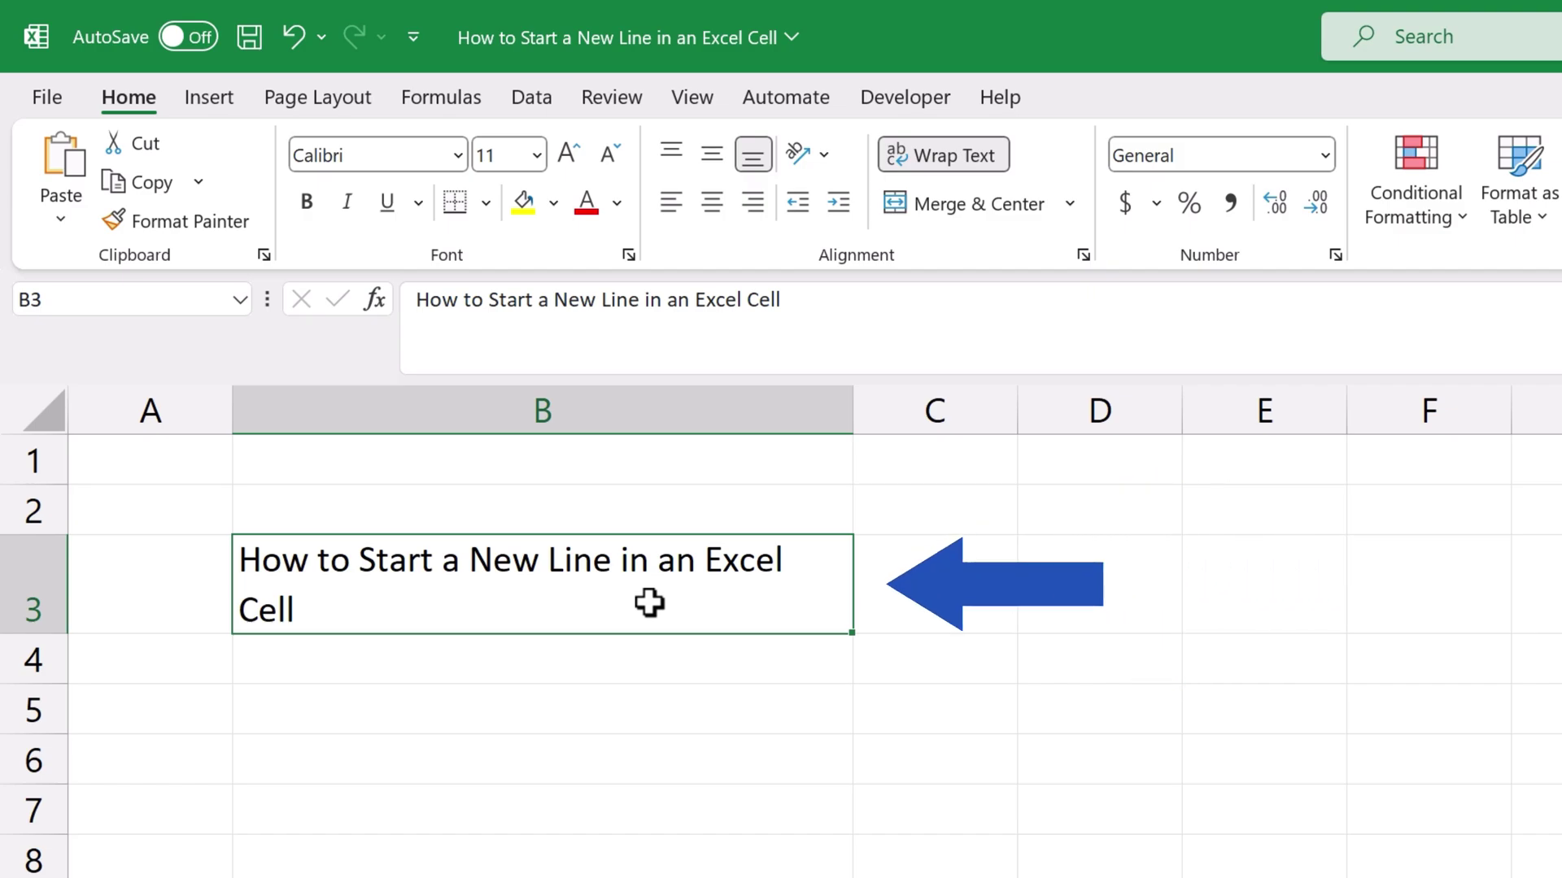
Step: Turn off Wrap Text for B3 so the full title sits on one line
{"action": "left_click", "coordinate": [970, 155]}
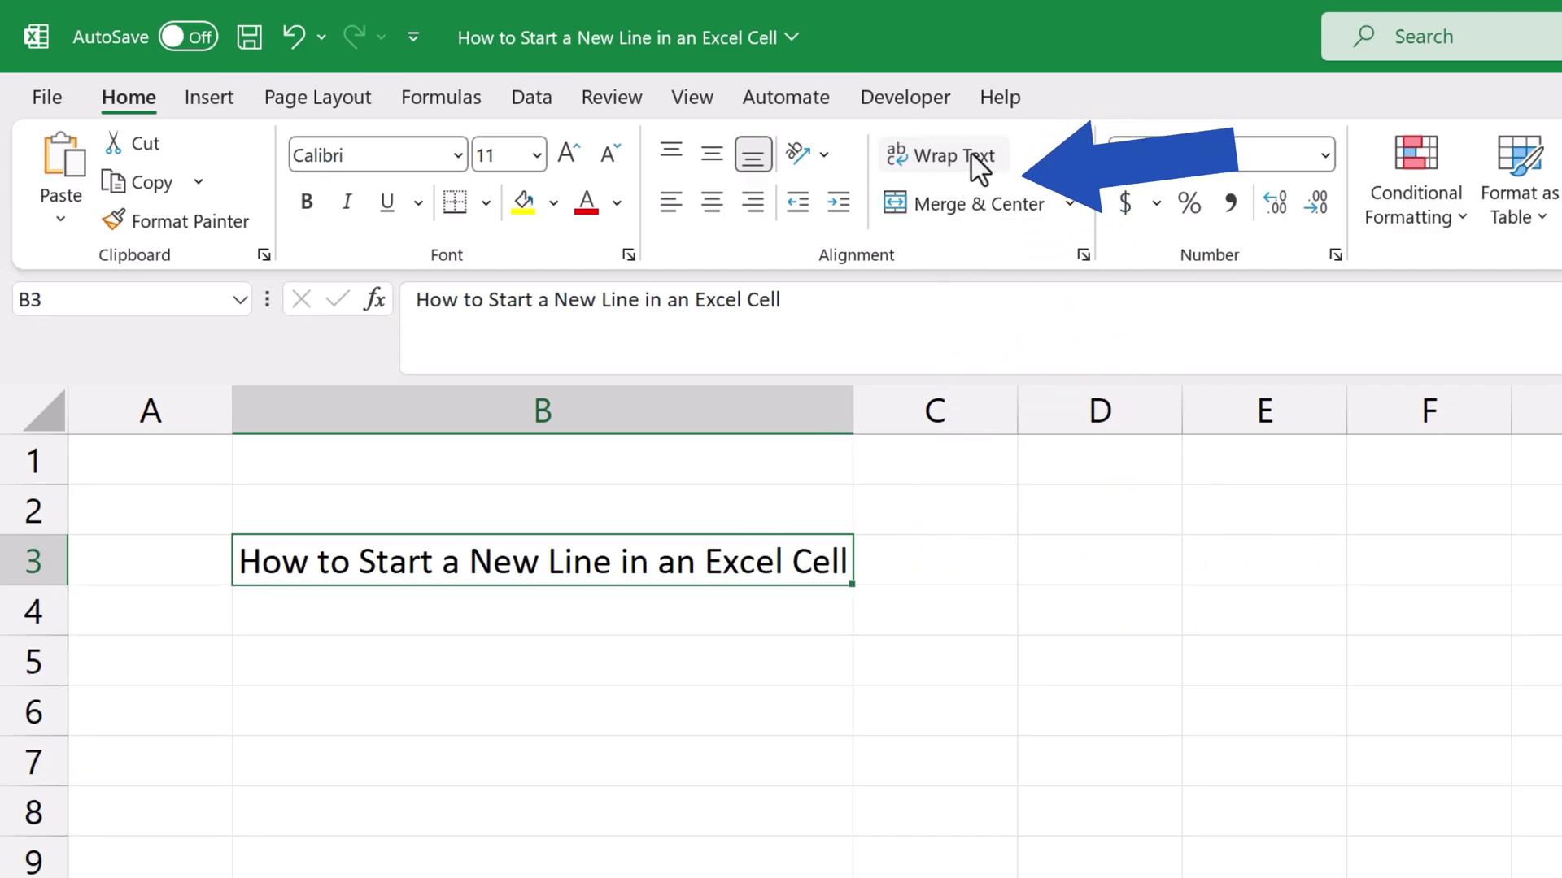
{"action": "left_click", "coordinate": [530, 823]}
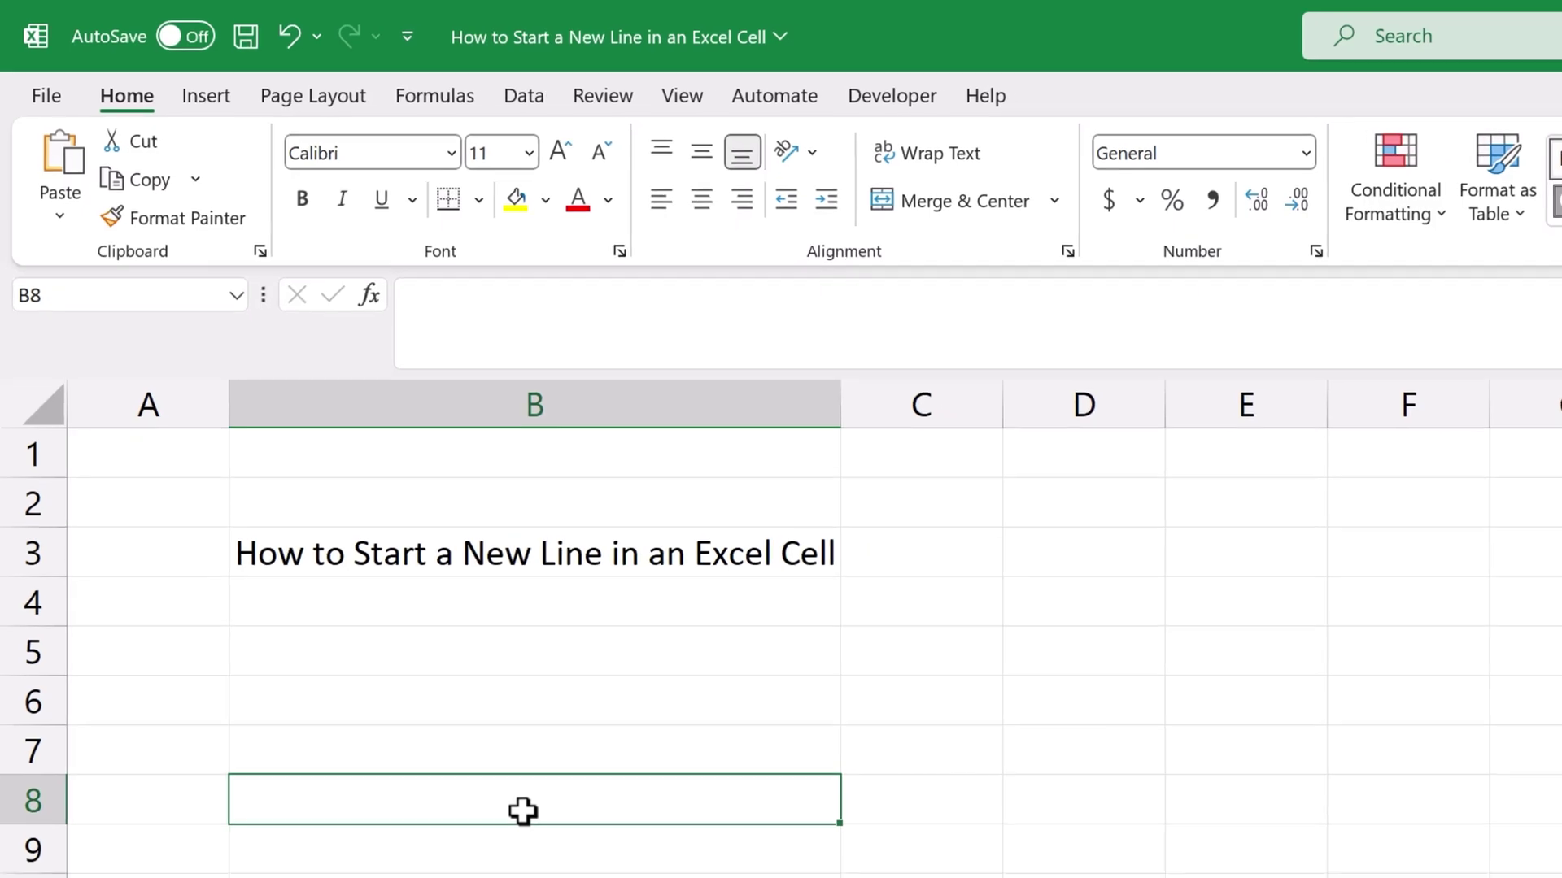